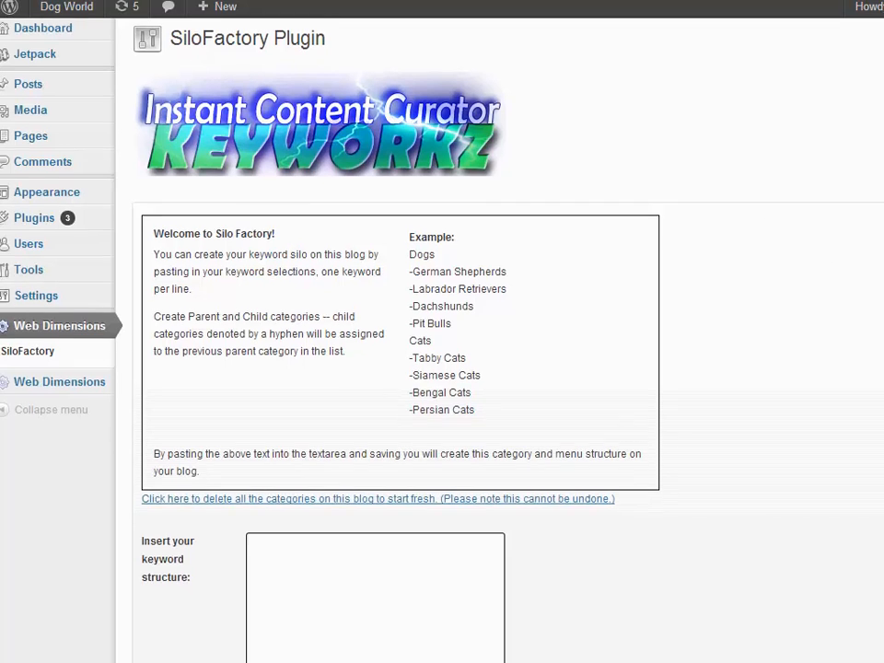
pyautogui.scroll(-1, 442, 369)
pyautogui.scroll(1, 442, 369)
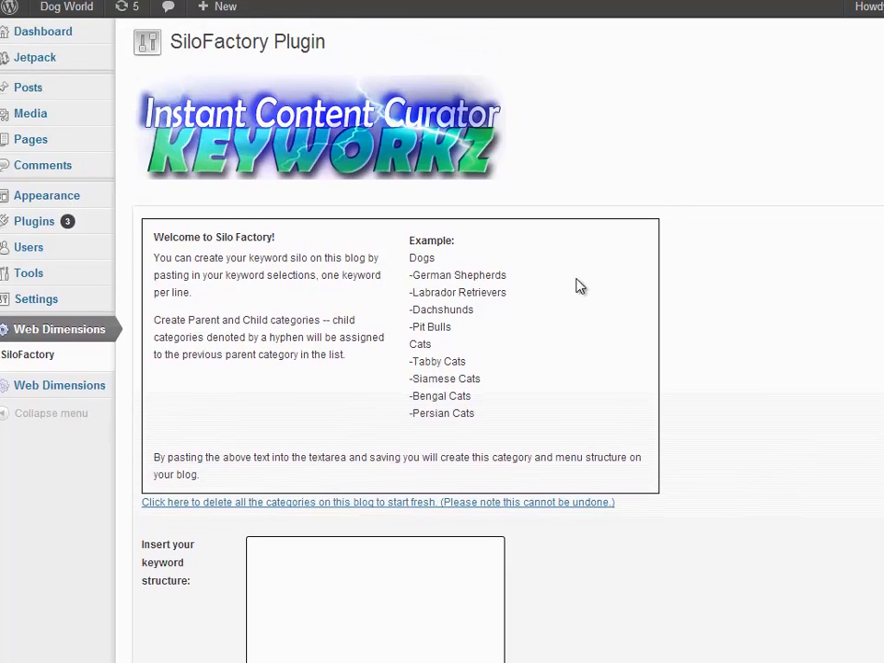
pyautogui.click(311, 570)
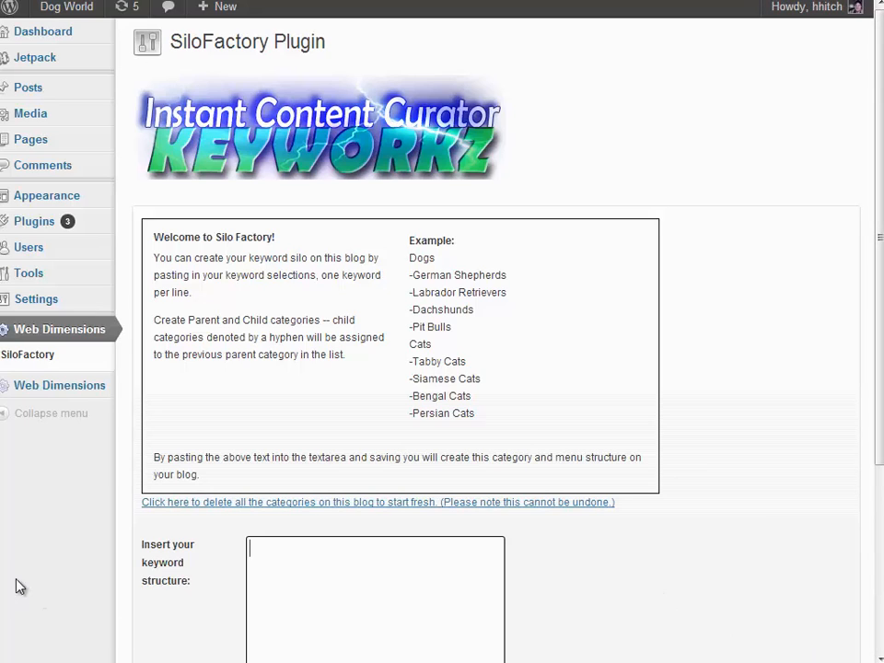
pyautogui.moveTo(0, 561); pyautogui.dragTo(5, 560)
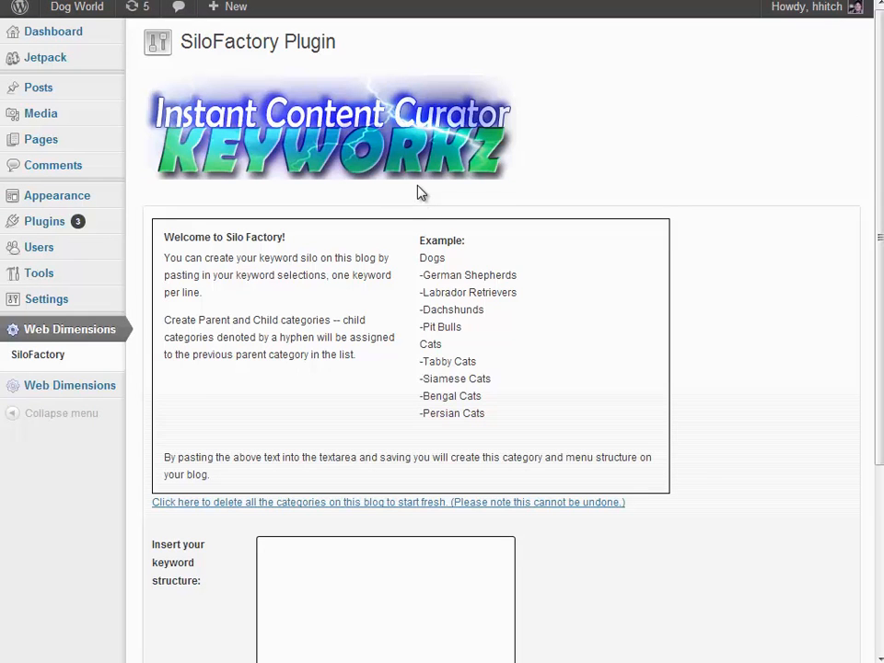
pyautogui.click(309, 577)
# Examine the example keyword structure, highlighting the Dogs and Cats parent categories and the hyphenated child categories under each
pyautogui.moveTo(421, 253); pyautogui.dragTo(493, 419)
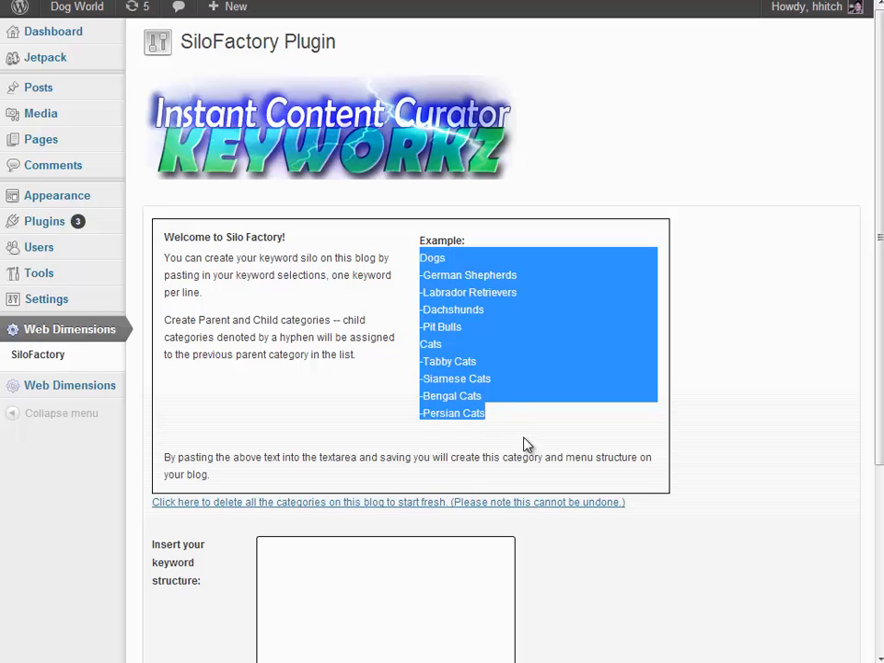
pyautogui.click(524, 436)
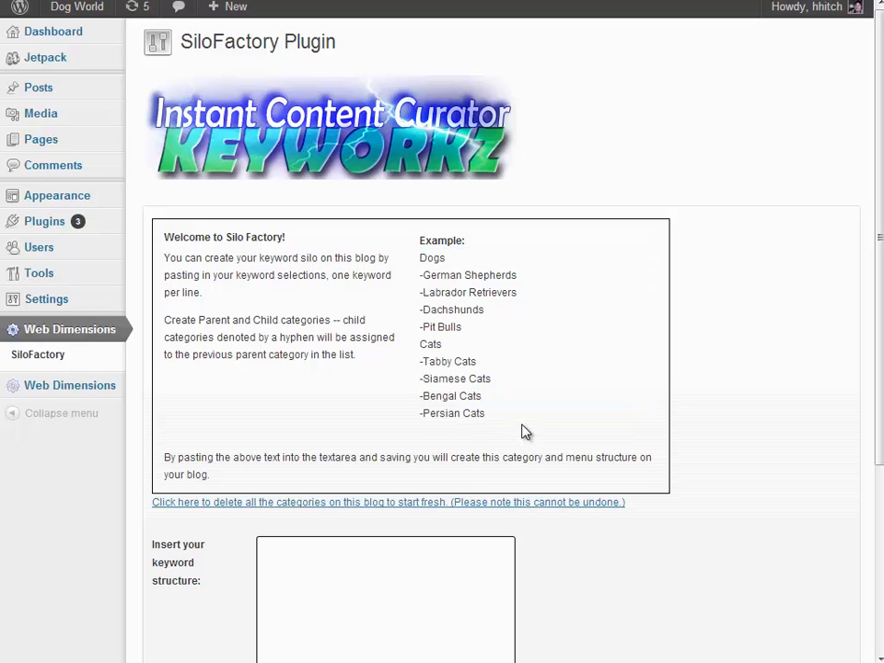
pyautogui.tripleClick(433, 258)
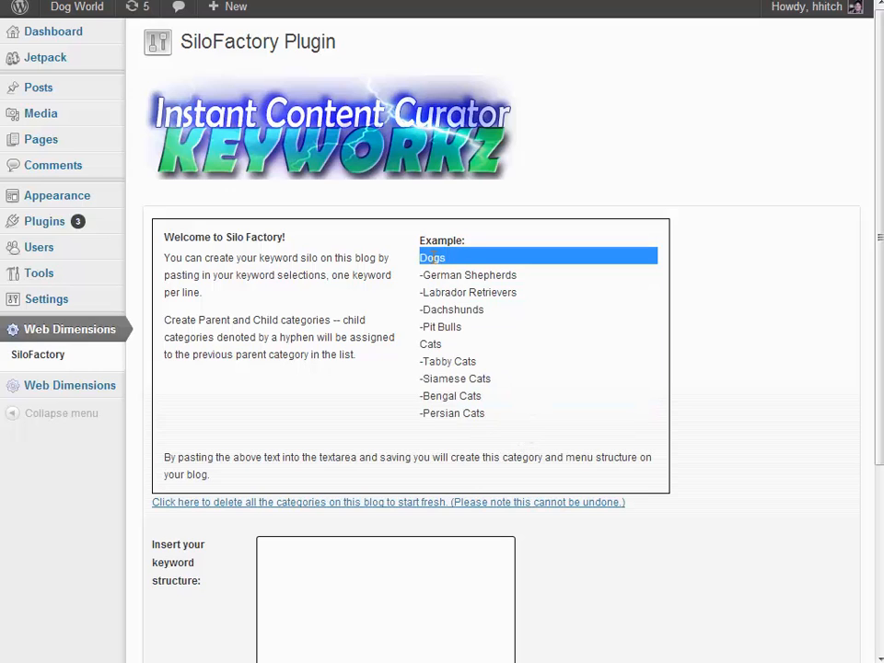
pyautogui.tripleClick(430, 343)
pyautogui.click(537, 383)
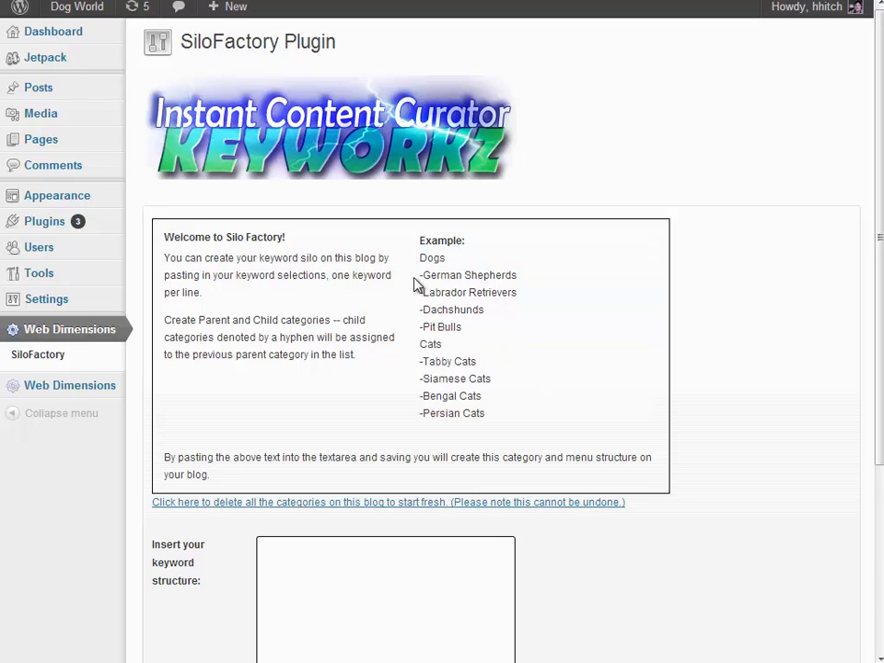
pyautogui.moveTo(421, 275); pyautogui.dragTo(468, 323)
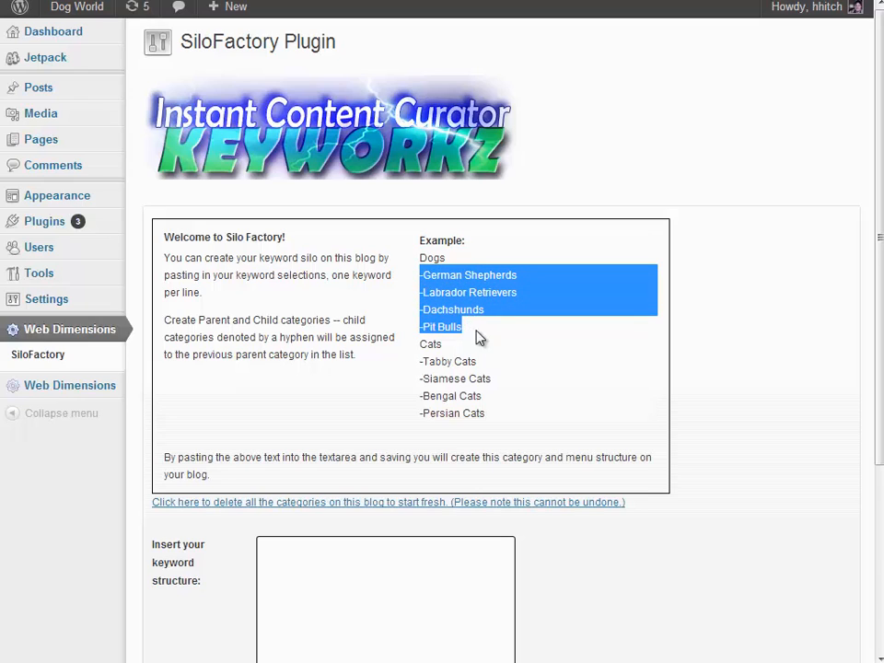
pyautogui.click(421, 362)
pyautogui.moveTo(421, 362); pyautogui.dragTo(497, 409)
pyautogui.click(498, 371)
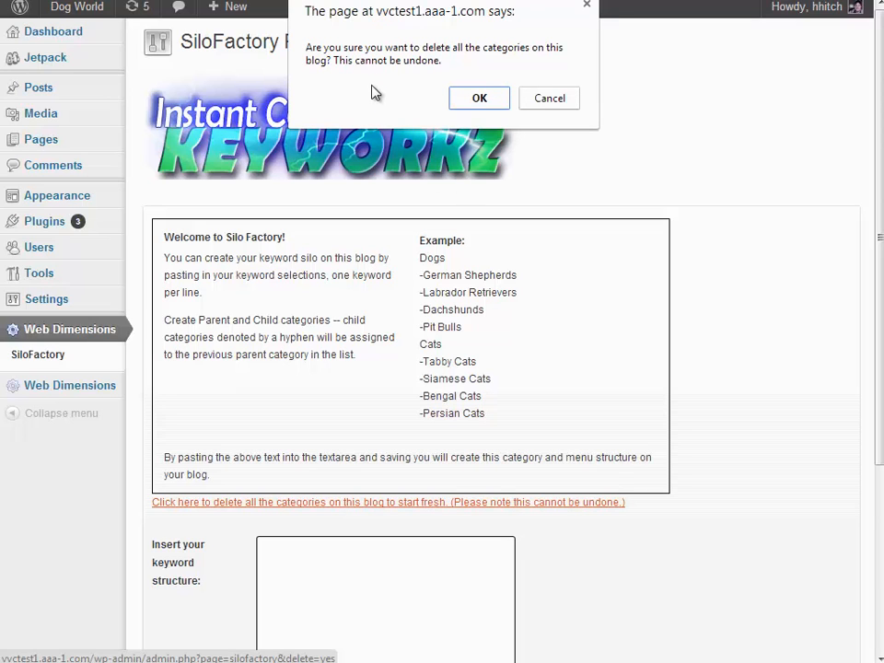
# Confirm deleting all the categories on the blog and reload the SiloFactory page
pyautogui.moveTo(509, 10); pyautogui.dragTo(646, 178)
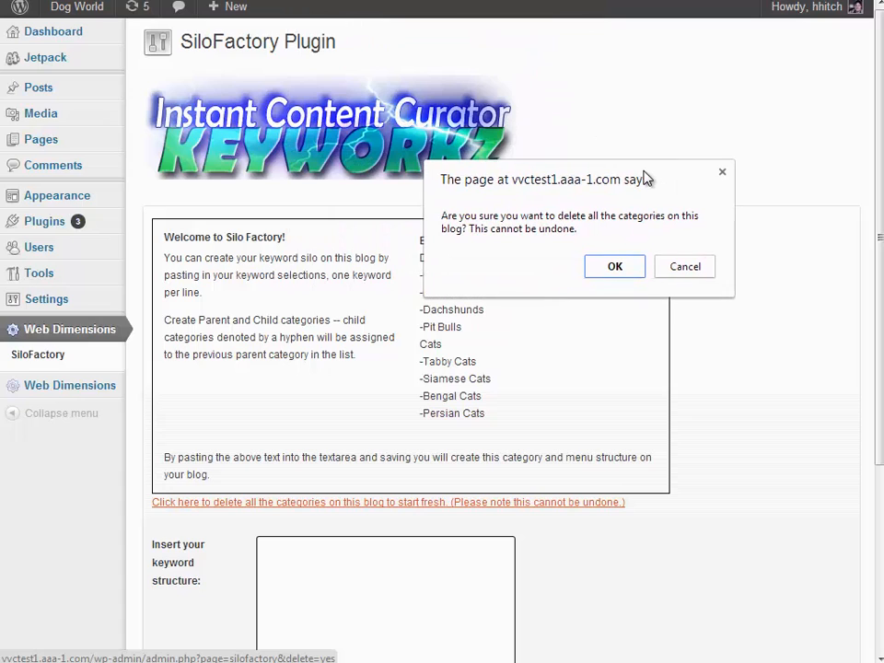
pyautogui.click(609, 268)
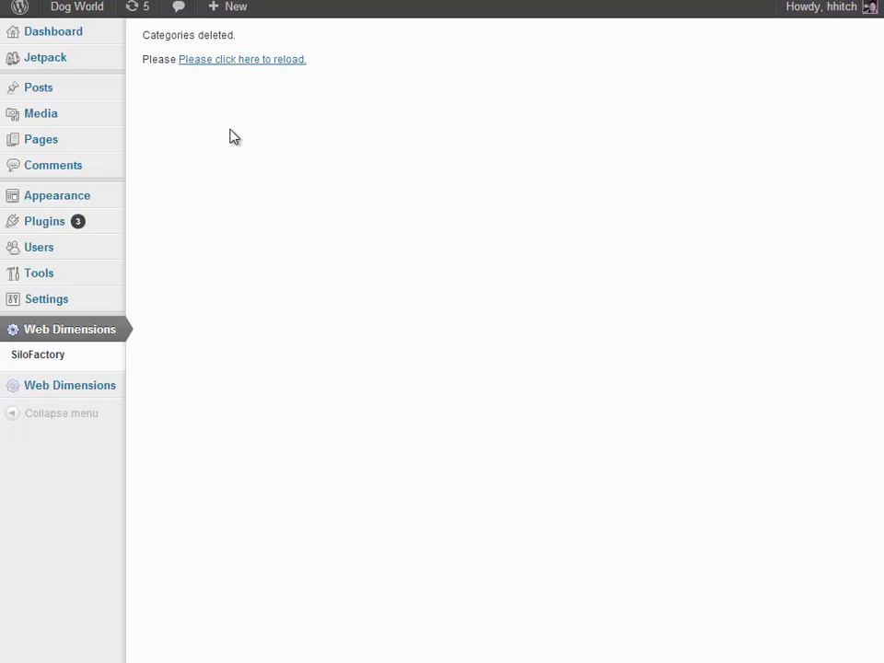
pyautogui.click(235, 64)
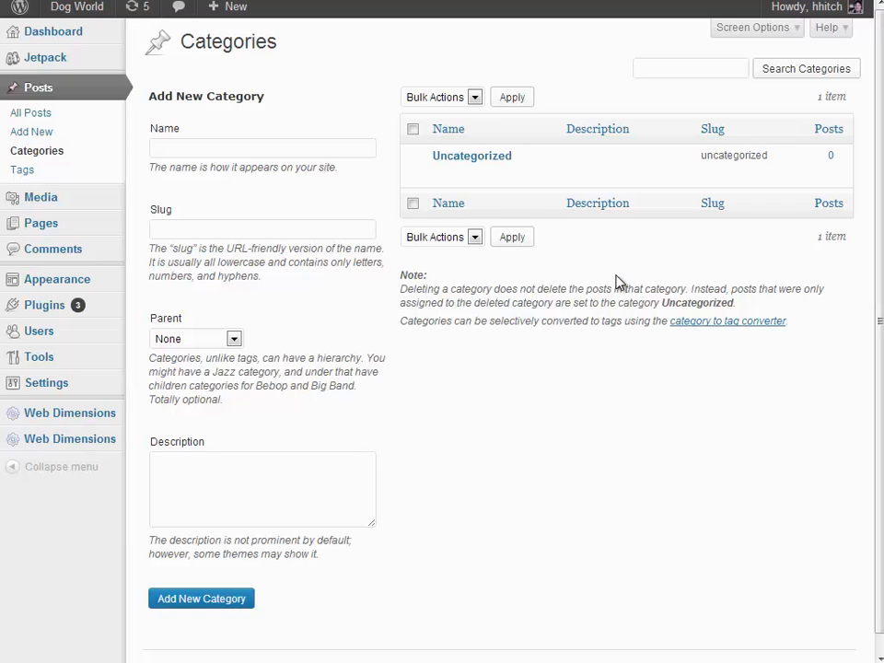
# Check the blog's list of all posts and go back to the SiloFactory plugin page
pyautogui.click(50, 116)
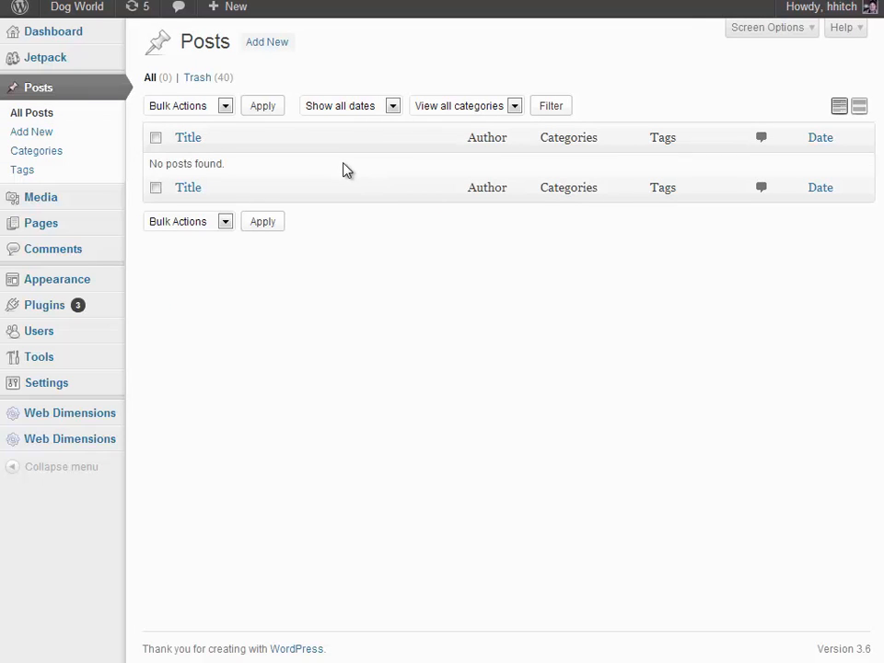
pyautogui.moveTo(62, 410)
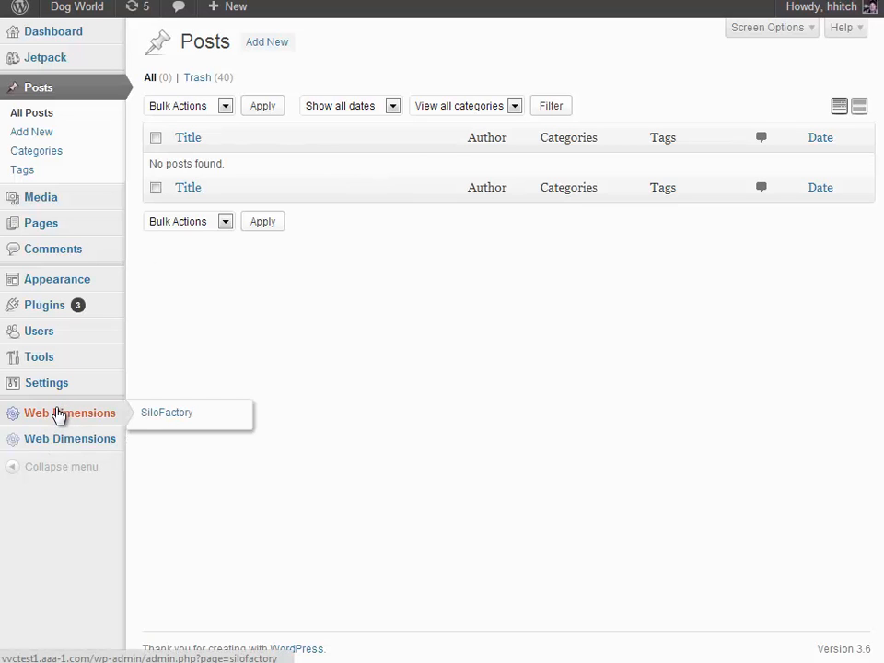
pyautogui.click(171, 421)
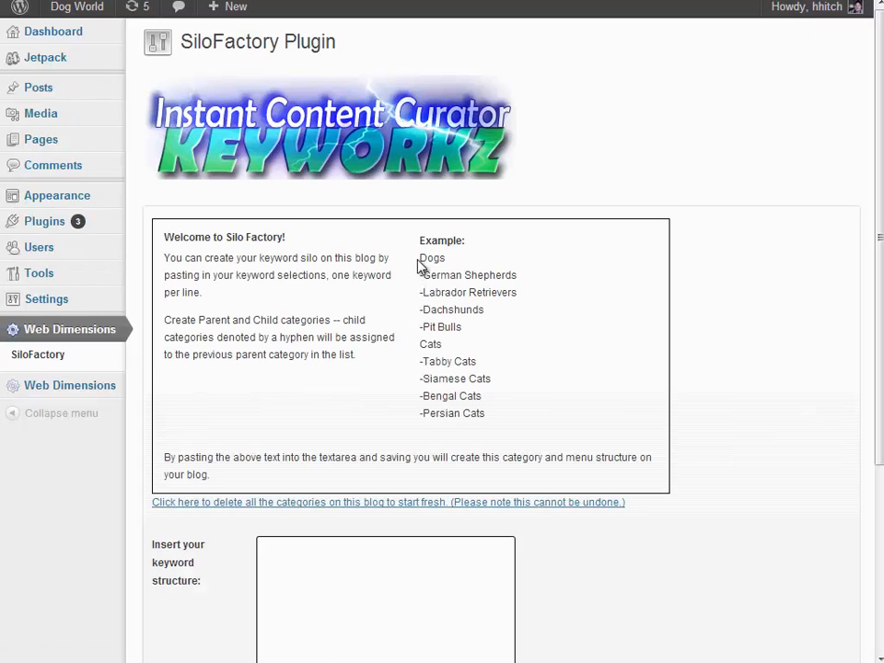
# Highlight the example list from Dogs to Persian Cats to review the category structure it describes
pyautogui.moveTo(421, 261)
pyautogui.mouseDown()
pyautogui.moveTo(497, 373)
pyautogui.moveTo(506, 409)
pyautogui.moveTo(420, 310)
pyautogui.moveTo(418, 248)
pyautogui.moveTo(420, 258)
pyautogui.mouseUp()
pyautogui.click(478, 415)
pyautogui.click(460, 283)
pyautogui.moveTo(421, 256); pyautogui.dragTo(508, 407)
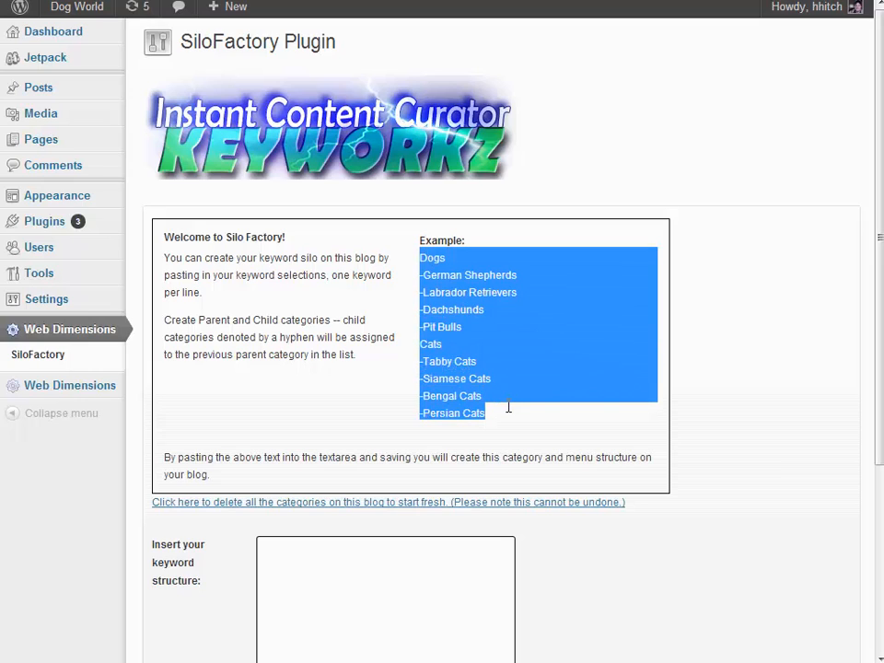
pyautogui.click(513, 328)
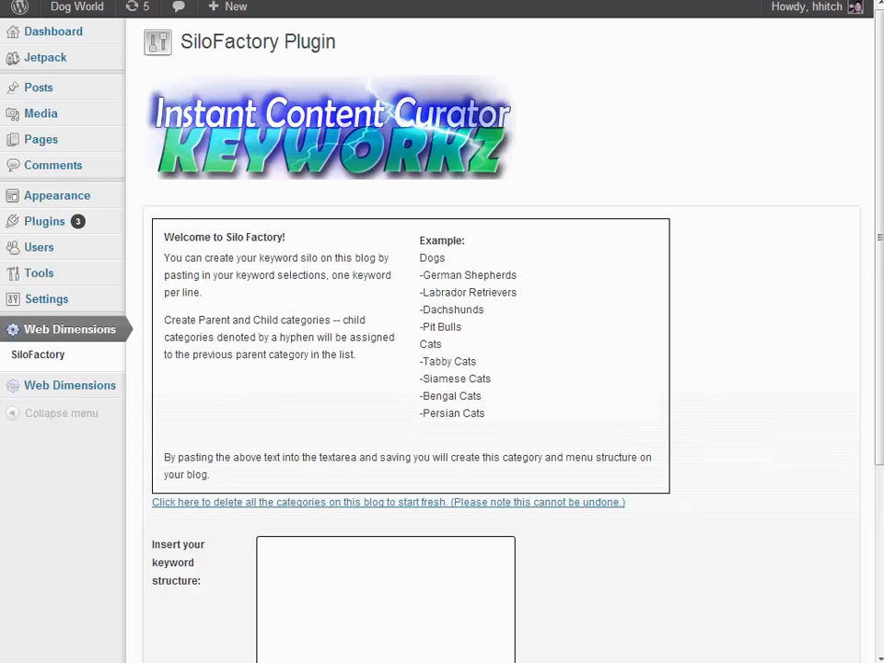
# Copy the example list from Dogs to Persian Cats and paste it as the keyword structure
pyautogui.moveTo(878, 280); pyautogui.dragTo(876, 404)
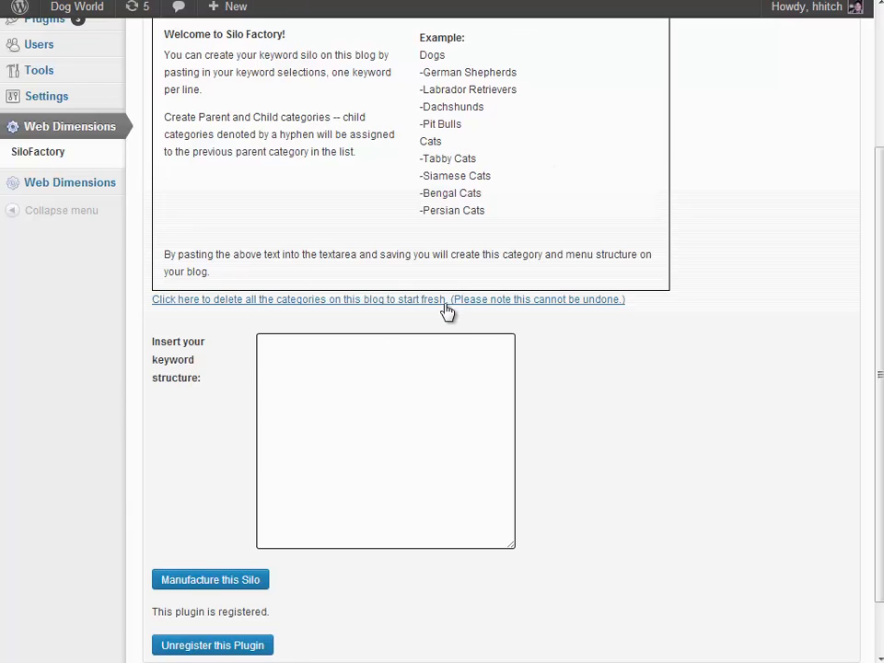
pyautogui.click(322, 351)
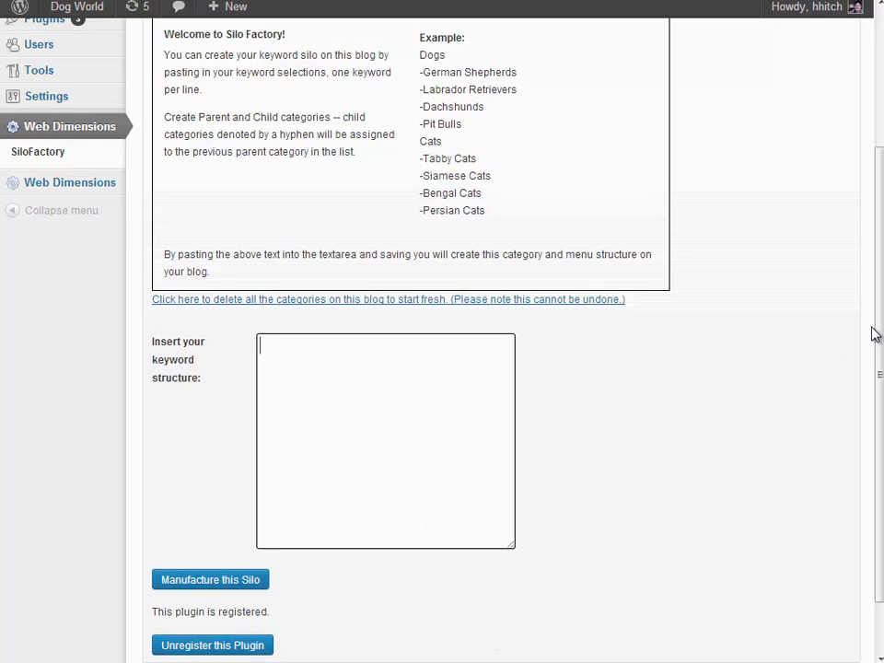
pyautogui.moveTo(881, 329); pyautogui.dragTo(880, 336)
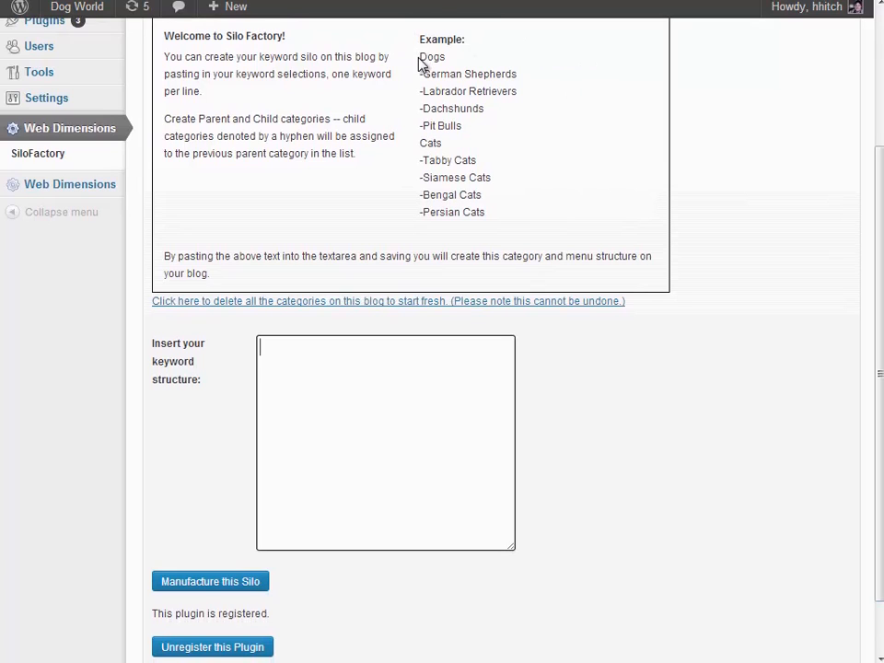
pyautogui.moveTo(421, 58); pyautogui.dragTo(490, 211)
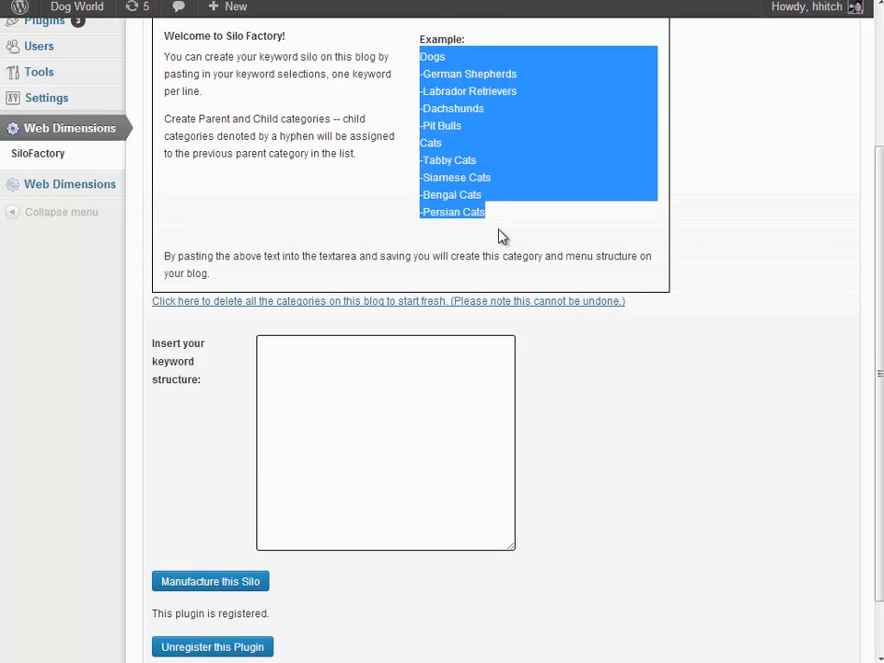
pyautogui.hotkey('ctrl', 'c')
pyautogui.click(364, 378)
pyautogui.hotkey('ctrl', 'v')
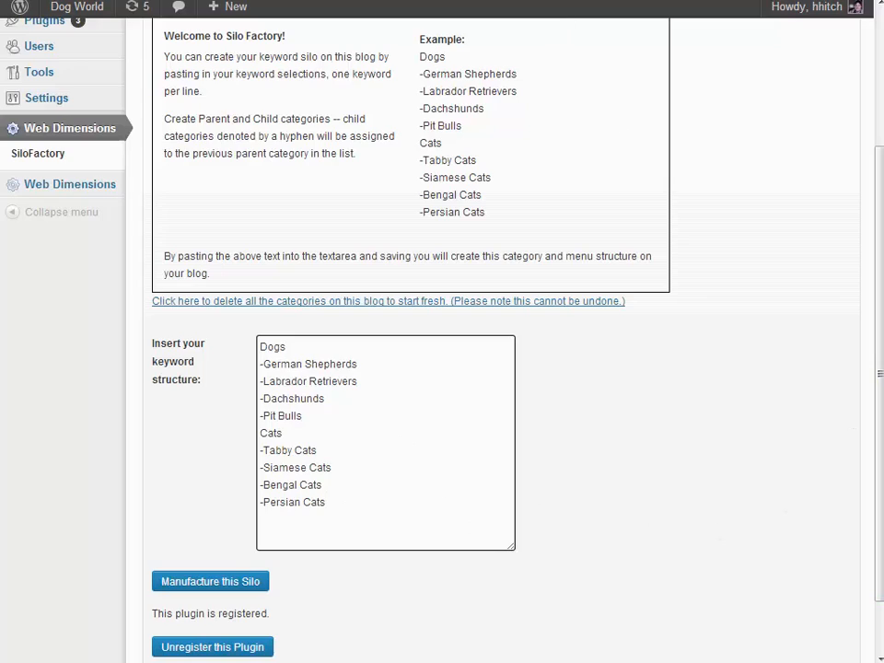
# View the Dog World front page, return to the plugin and manufacture the silo from the pasted keyword structure, confirming the operation
pyautogui.click(516, 1)
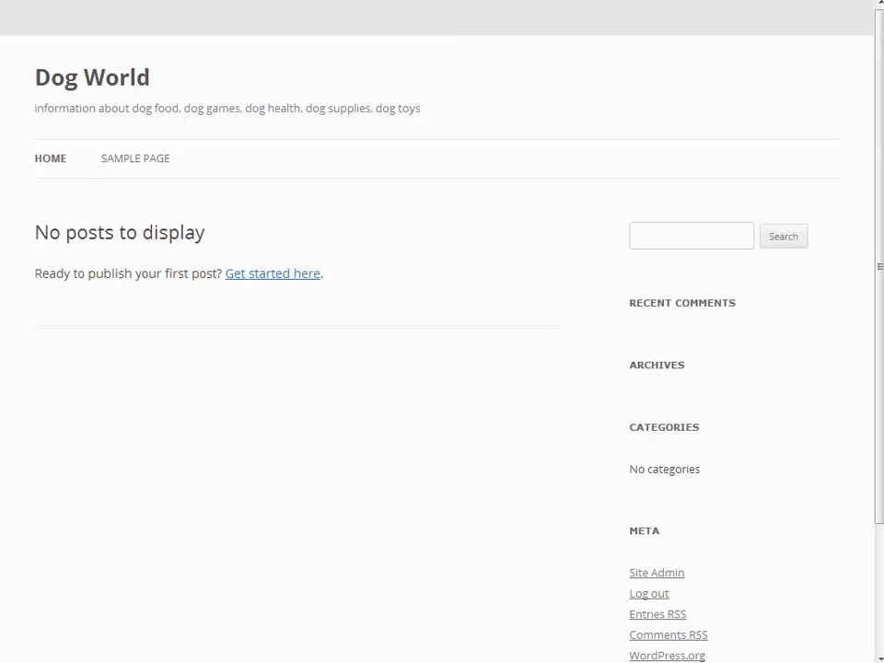
pyautogui.click(451, 1)
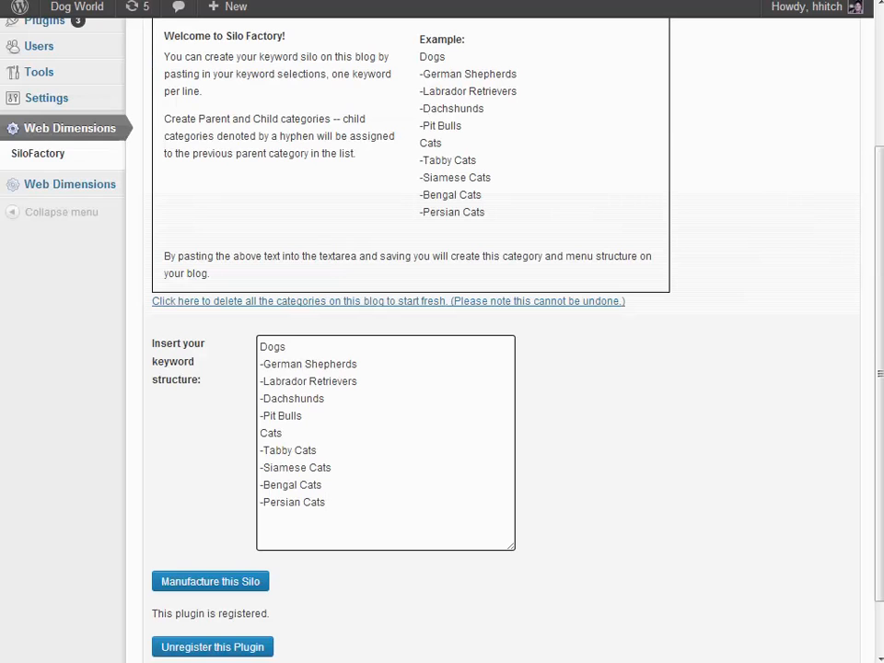
pyautogui.click(193, 582)
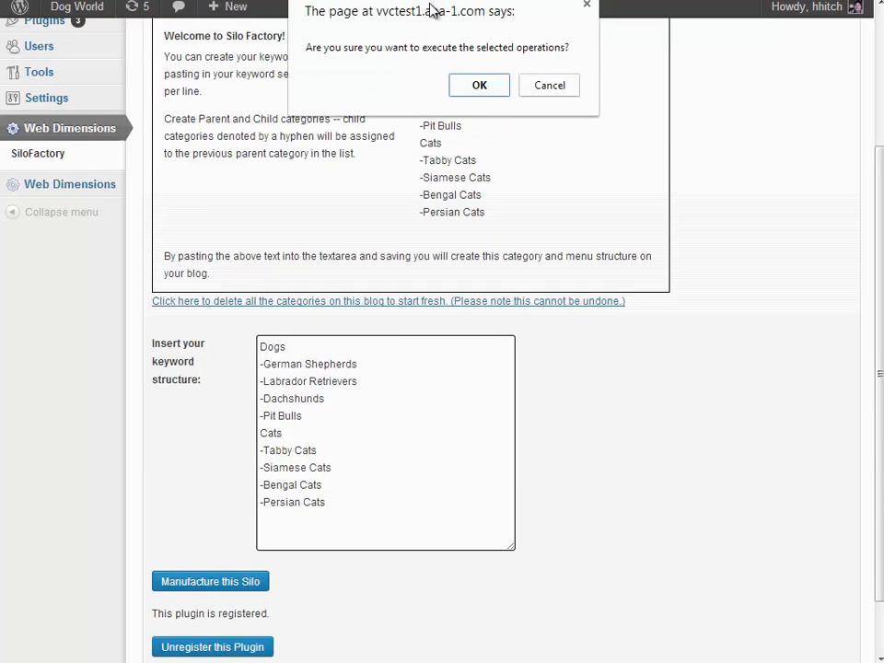
pyautogui.moveTo(442, 29); pyautogui.dragTo(601, 326)
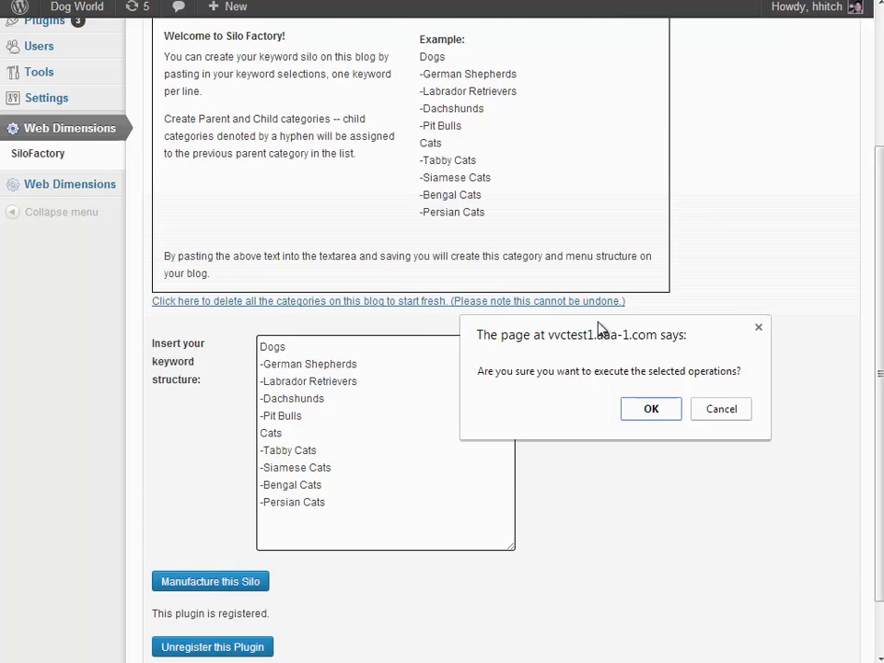
pyautogui.click(649, 411)
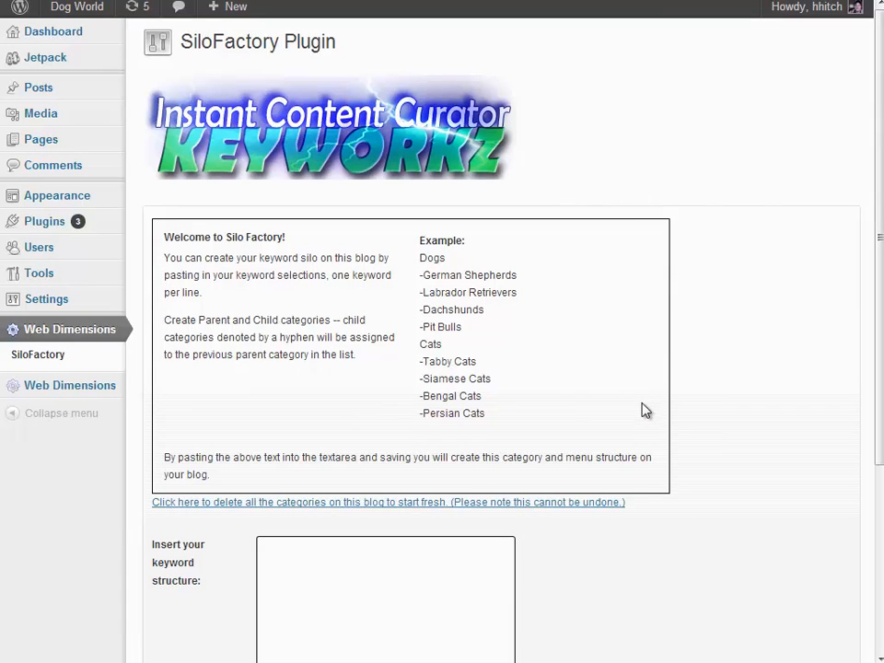
# Open the post categories list and look through the Cats and Dogs parent categories with their child categories
pyautogui.moveTo(43, 91)
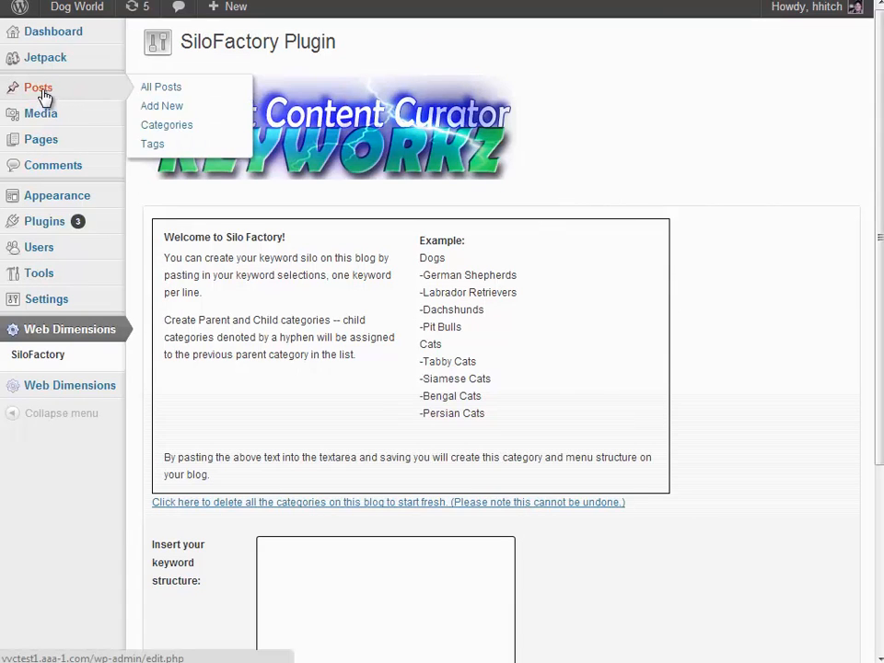
pyautogui.click(179, 133)
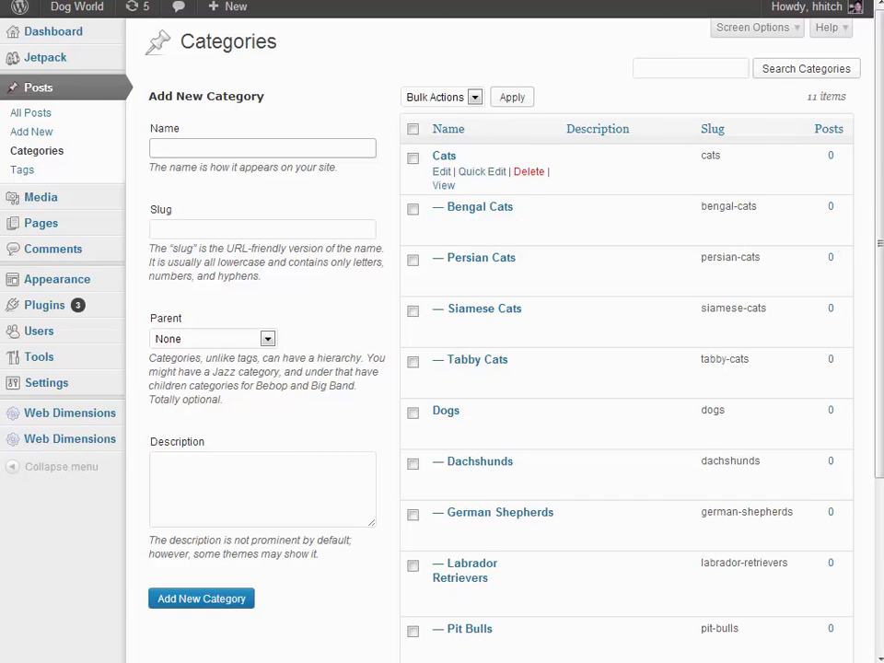
pyautogui.scroll(-2, 552, 332)
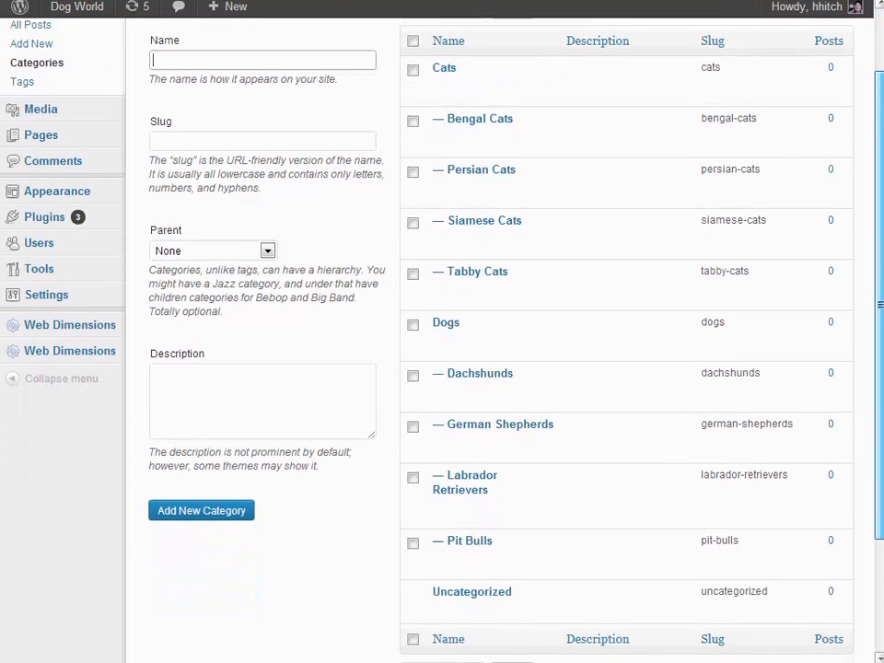
pyautogui.scroll(1, 442, 350)
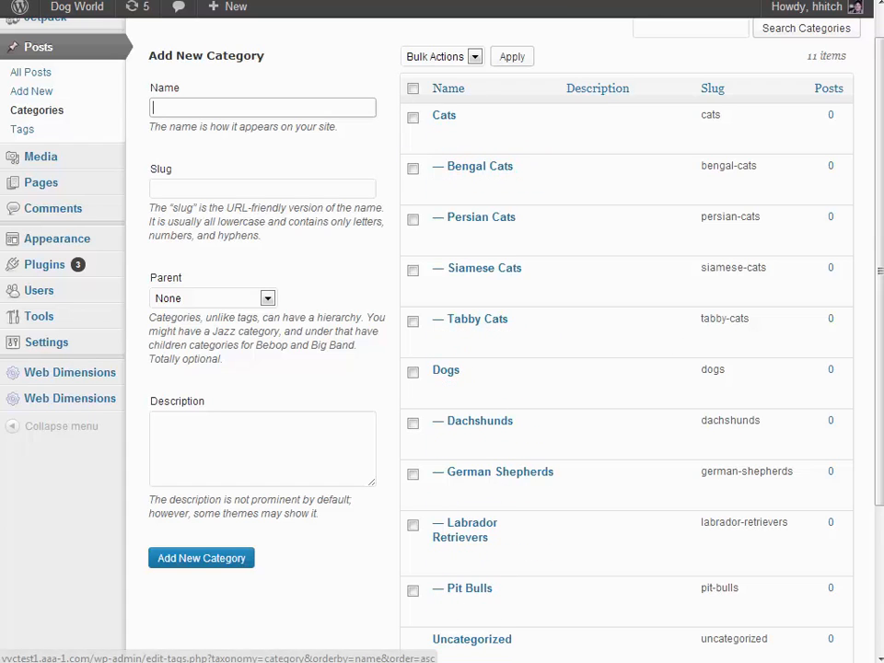
# View the Dog World front page and inspect the submenu entries under Dogs and Cats
pyautogui.click(248, 0)
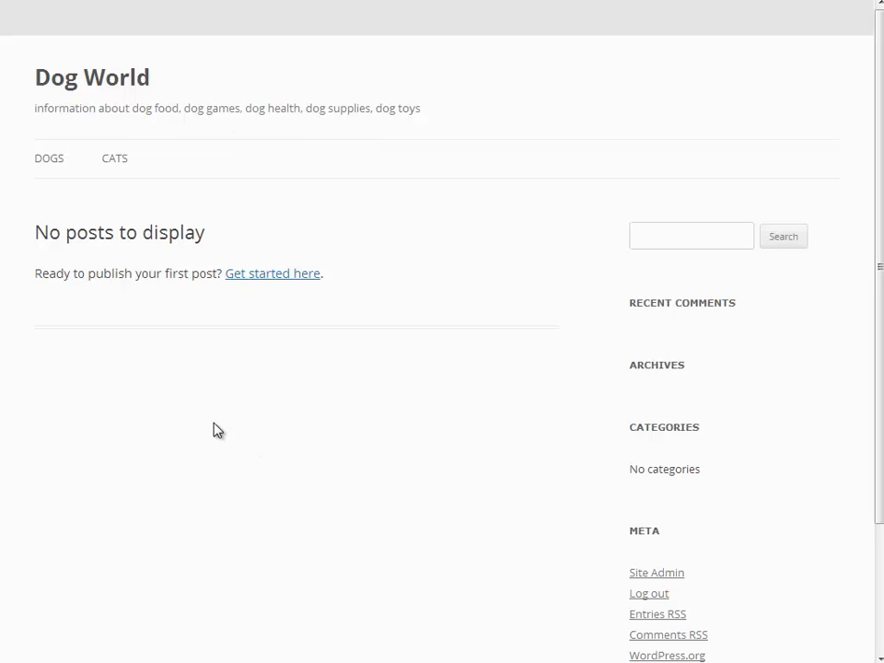
pyautogui.moveTo(46, 168)
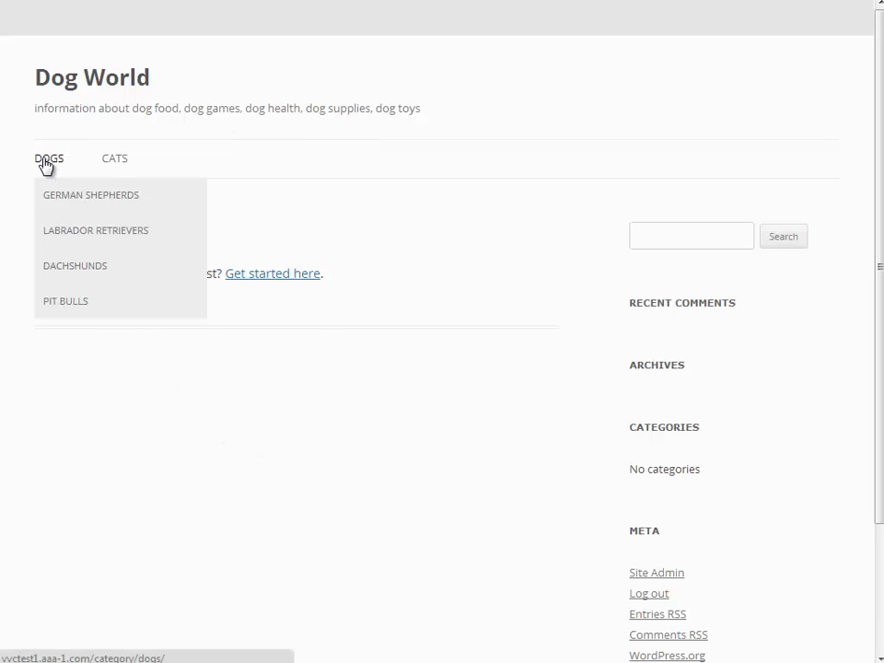
pyautogui.moveTo(119, 162)
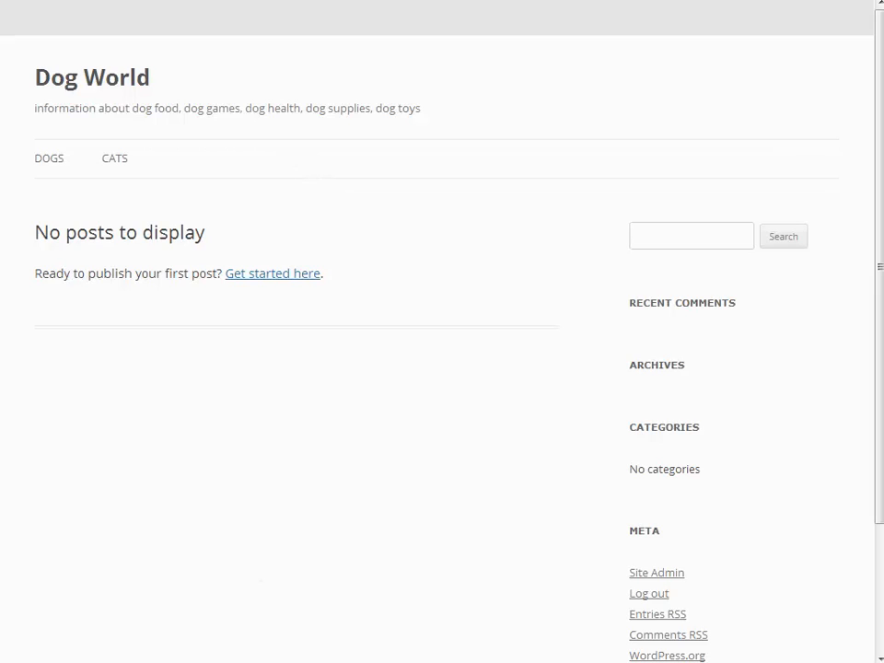
# Switch to ICC Keyworkz and look through the keyword hierarchy of the Science Fiction project
pyautogui.moveTo(677, 15); pyautogui.dragTo(483, 14)
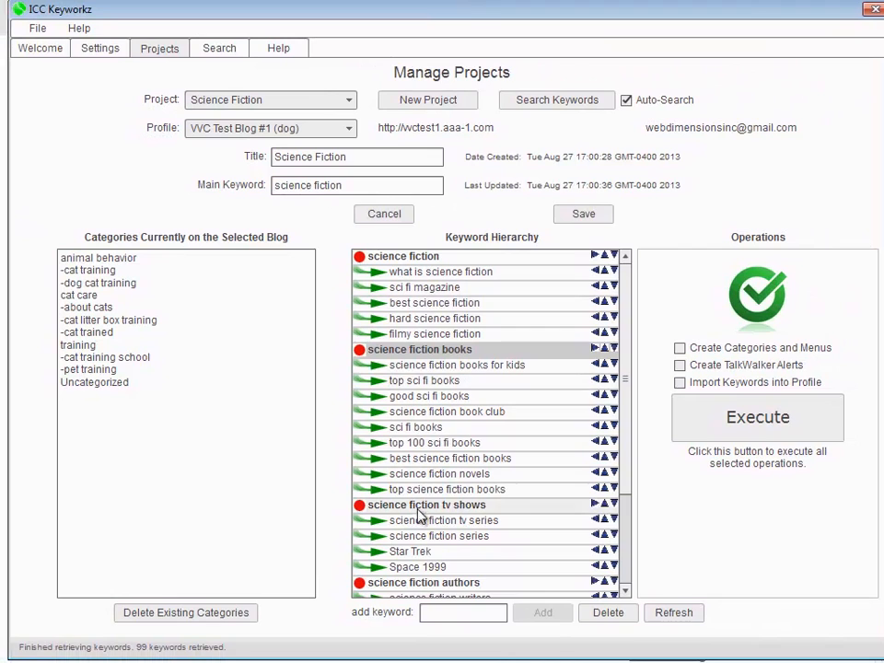
pyautogui.moveTo(624, 328); pyautogui.dragTo(636, 231)
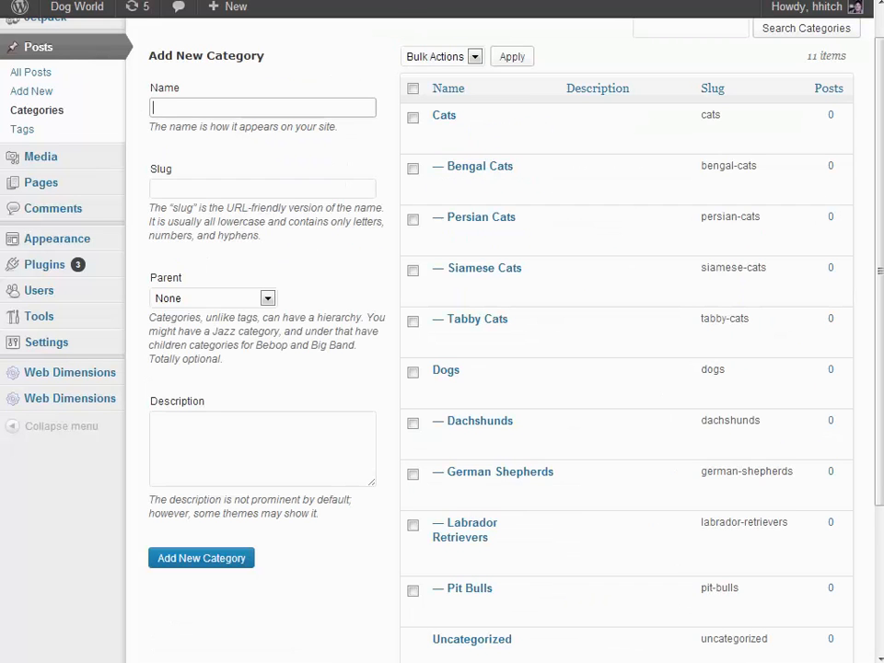
# Open the blog's general settings and change the site title to "Science Fiction World"
pyautogui.moveTo(41, 348)
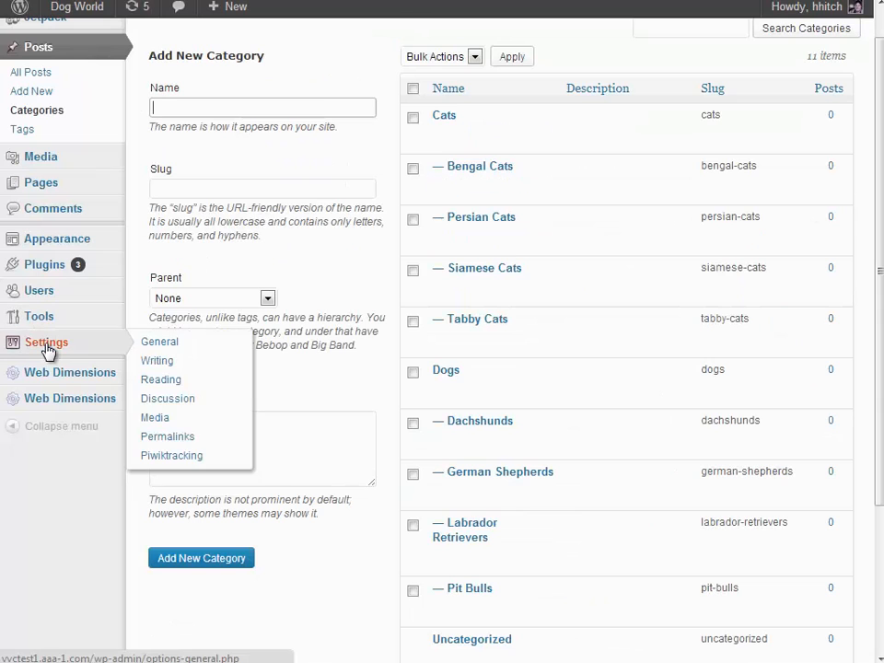
pyautogui.click(177, 346)
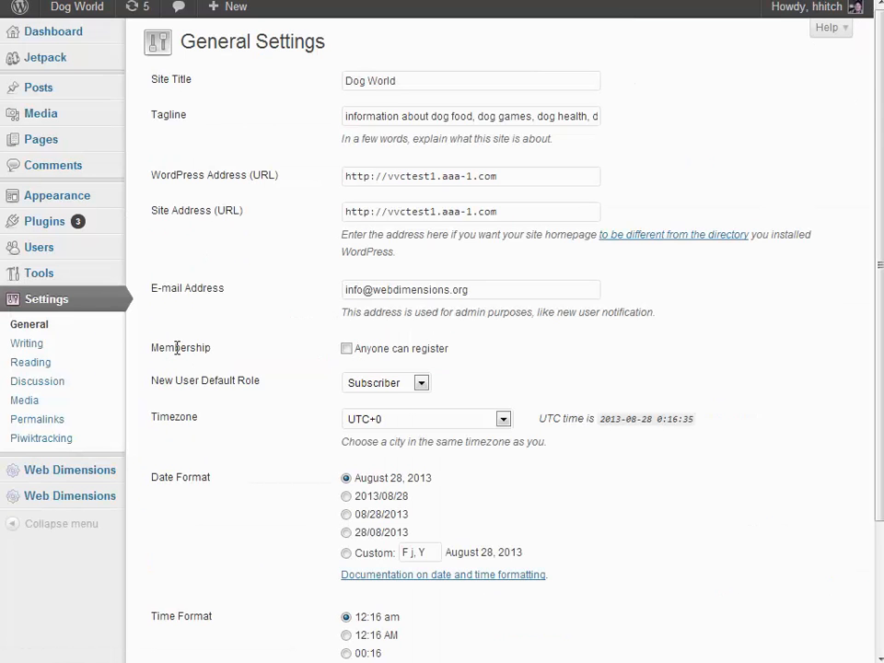
pyautogui.moveTo(412, 81); pyautogui.dragTo(327, 88)
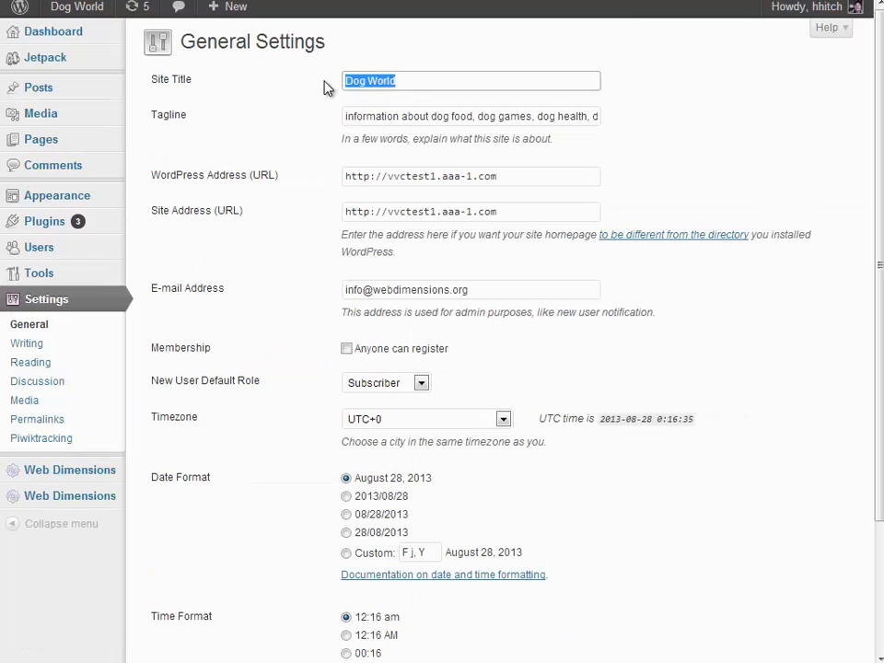
pyautogui.write('Science Fiction Wor')
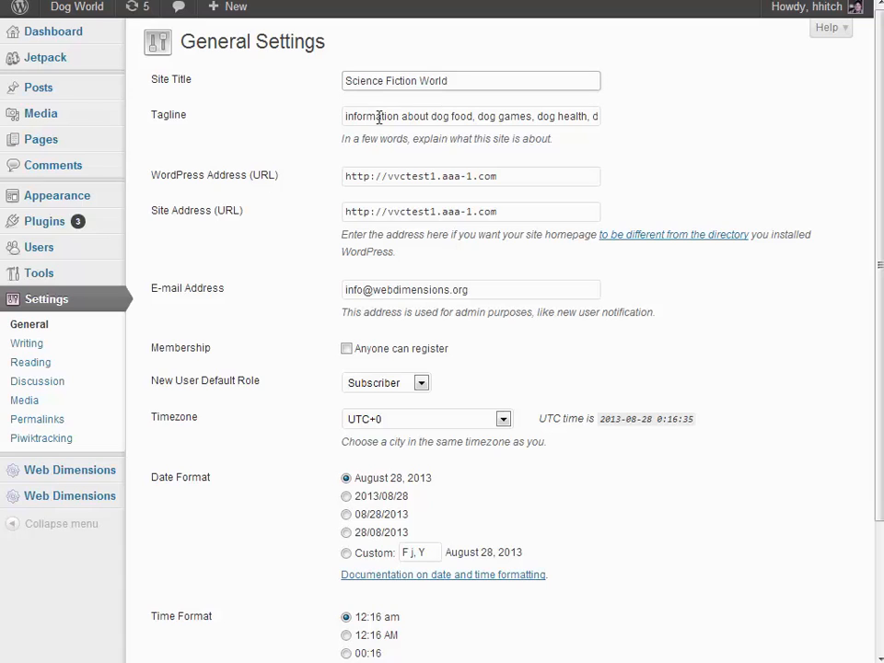
# Change the tagline to "information about science fiction movies, tv shows, authors and books" and save the general settings
pyautogui.click(430, 117)
pyautogui.hotkey('shift', 'End')
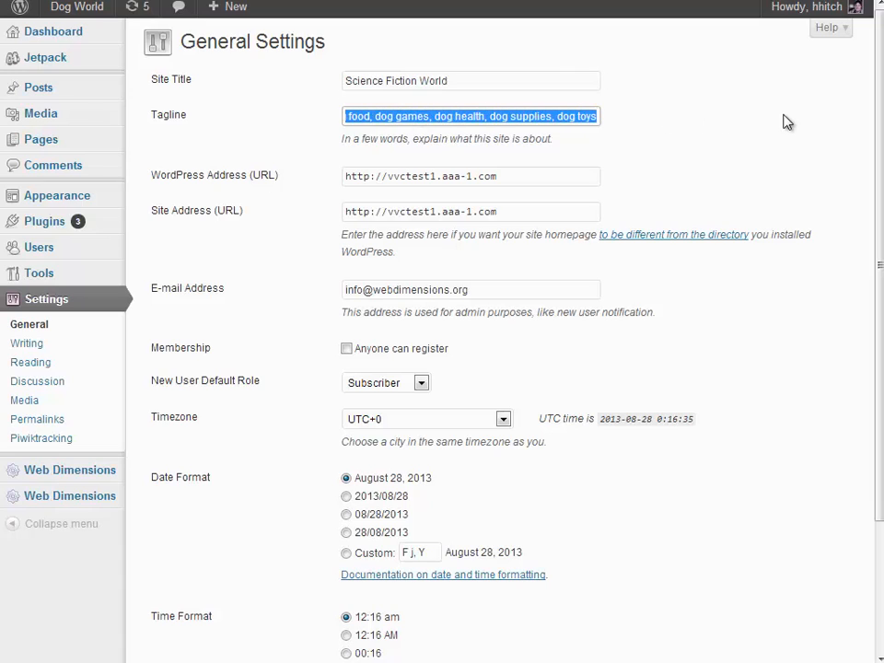
pyautogui.write('science')
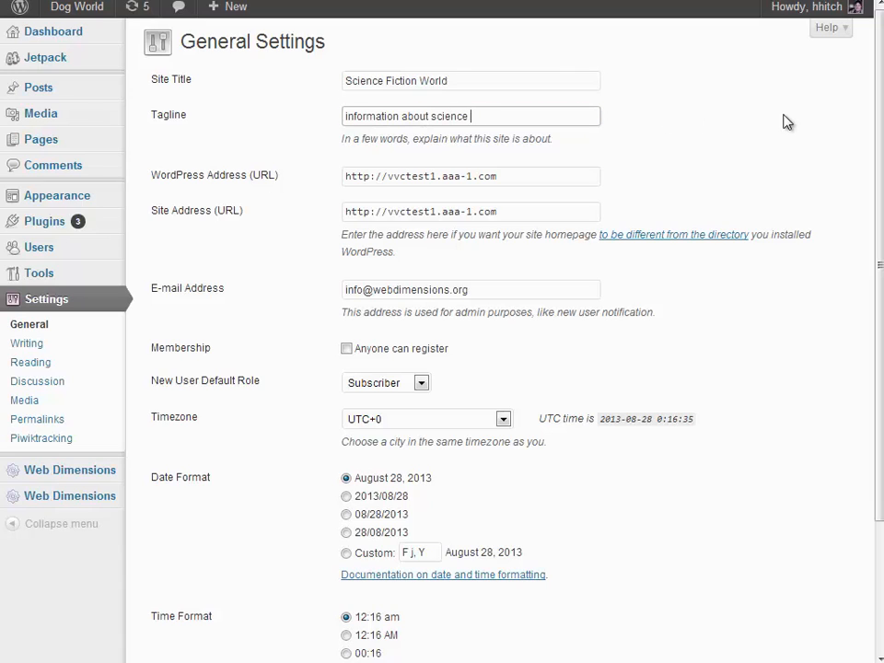
pyautogui.write(' fiction movies, tv shows, authros')
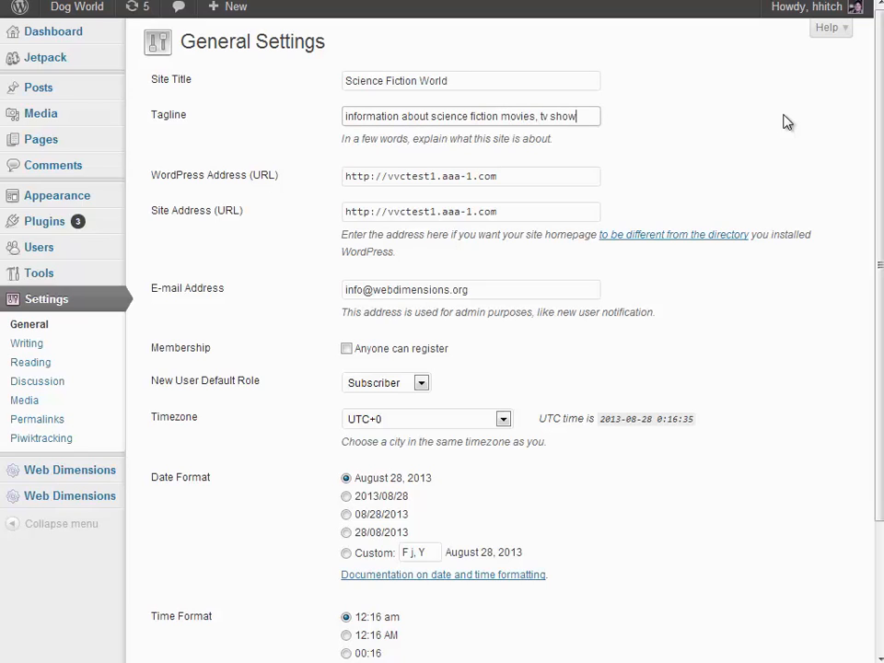
pyautogui.press('BackSpace')
pyautogui.press('BackSpace')
pyautogui.press('BackSpace')
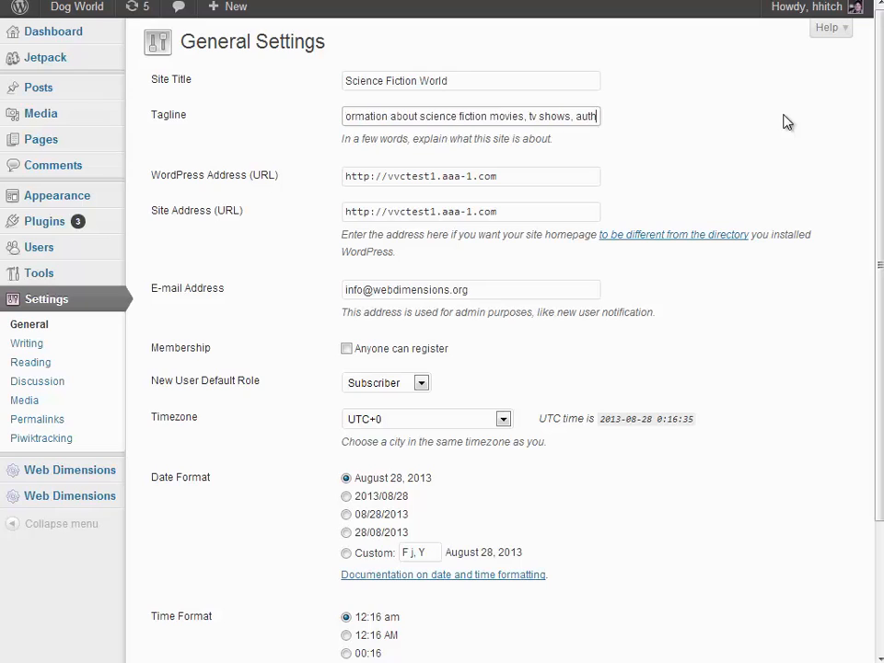
pyautogui.write('ors and books')
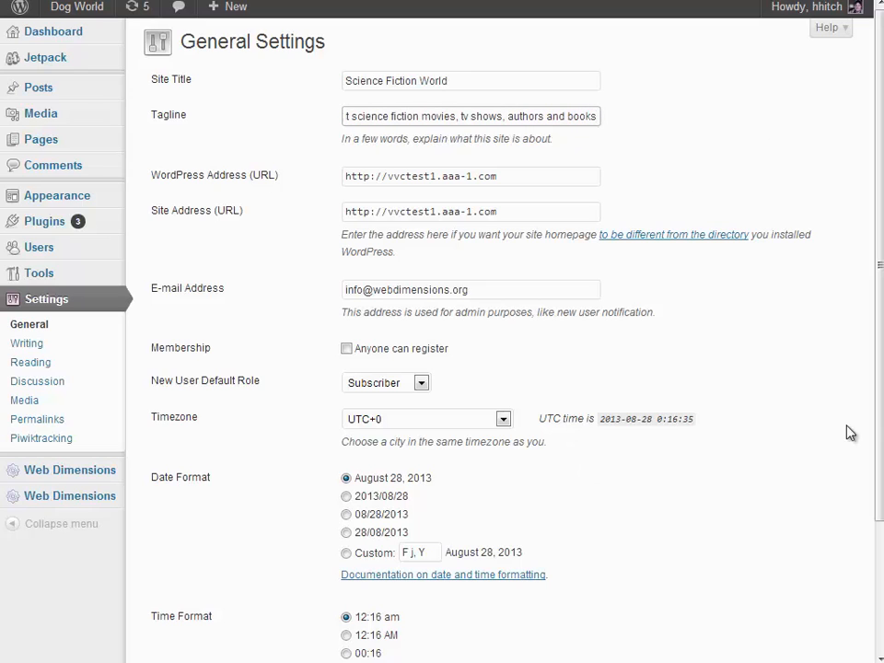
pyautogui.scroll(-3, 238, 630)
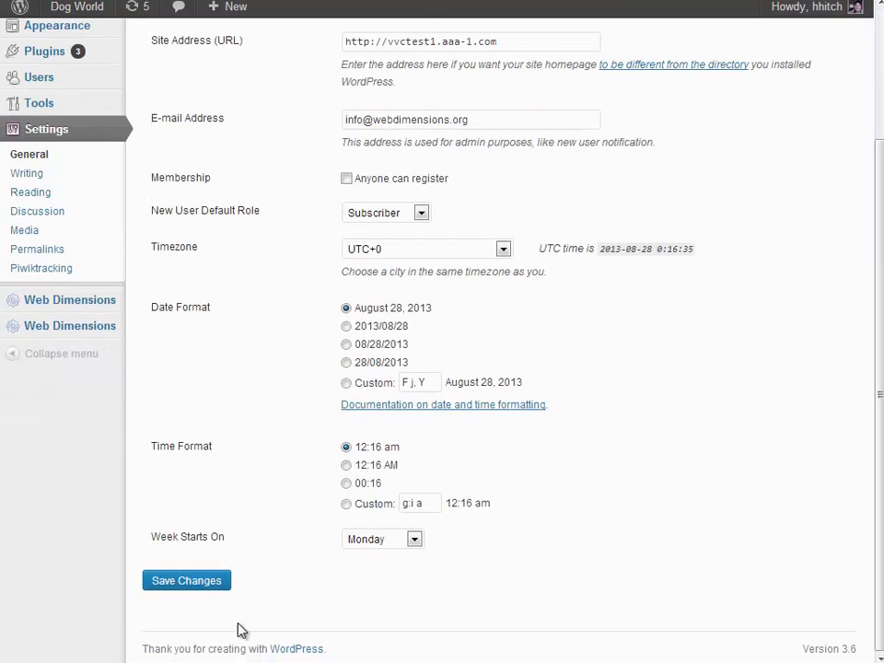
pyautogui.click(193, 583)
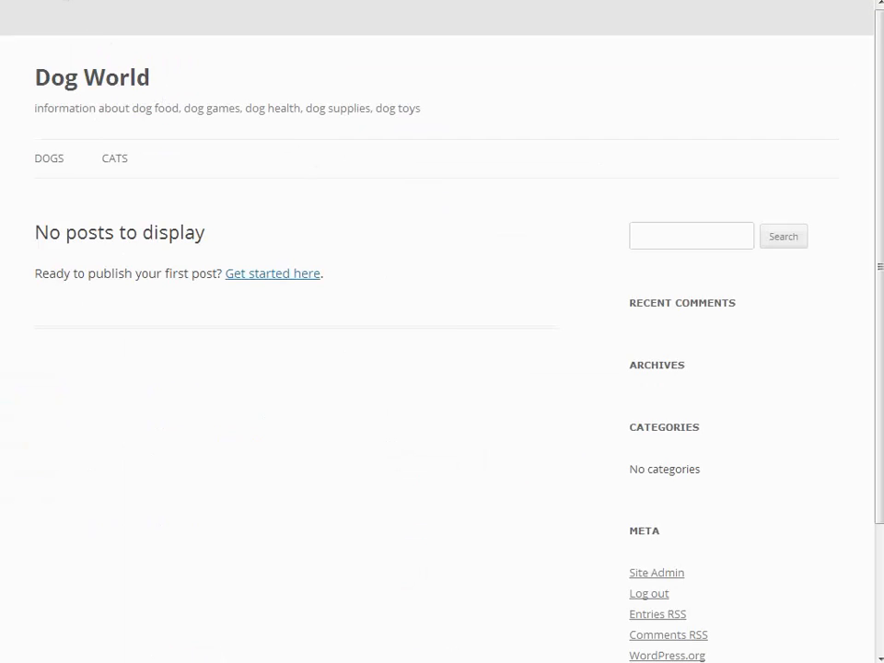
# Reload the blog's front page and check its title, tagline and the Dogs and Cats menu
pyautogui.click(61, 0)
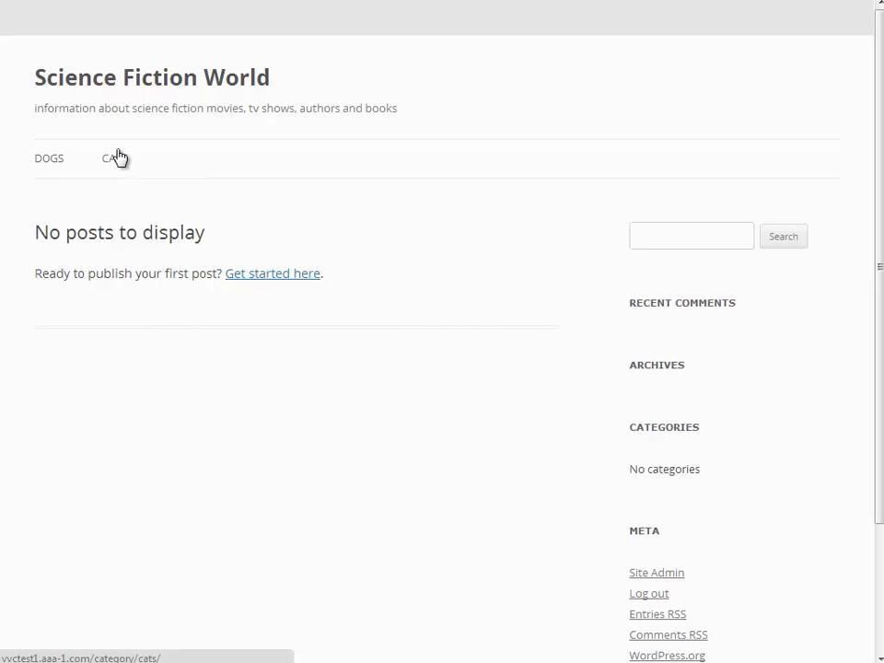
pyautogui.moveTo(118, 162)
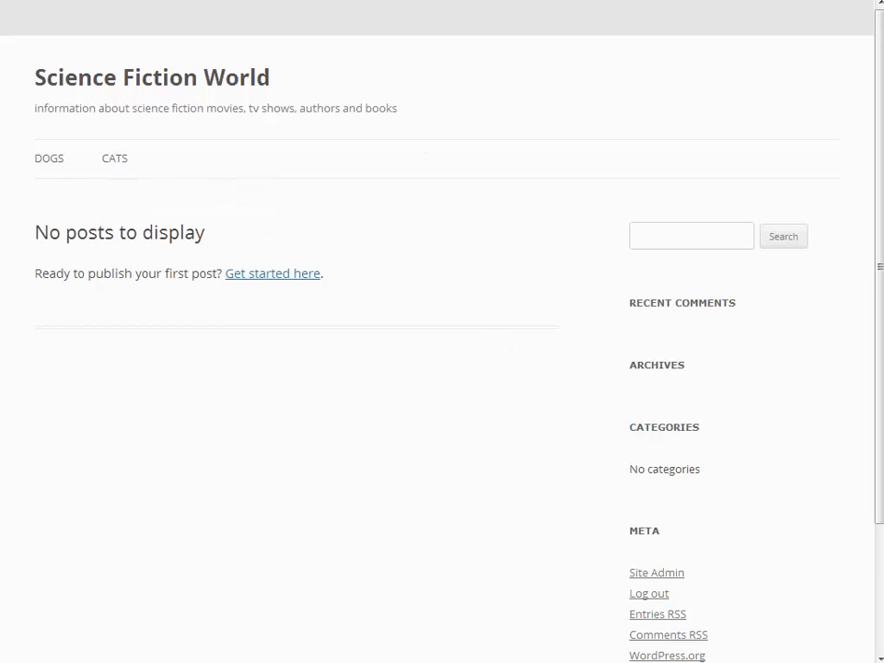
# Switch to ICC Keyworkz, refresh the Science Fiction project and look over the categories currently on the selected blog
pyautogui.hotkey('alt', 'Tab')
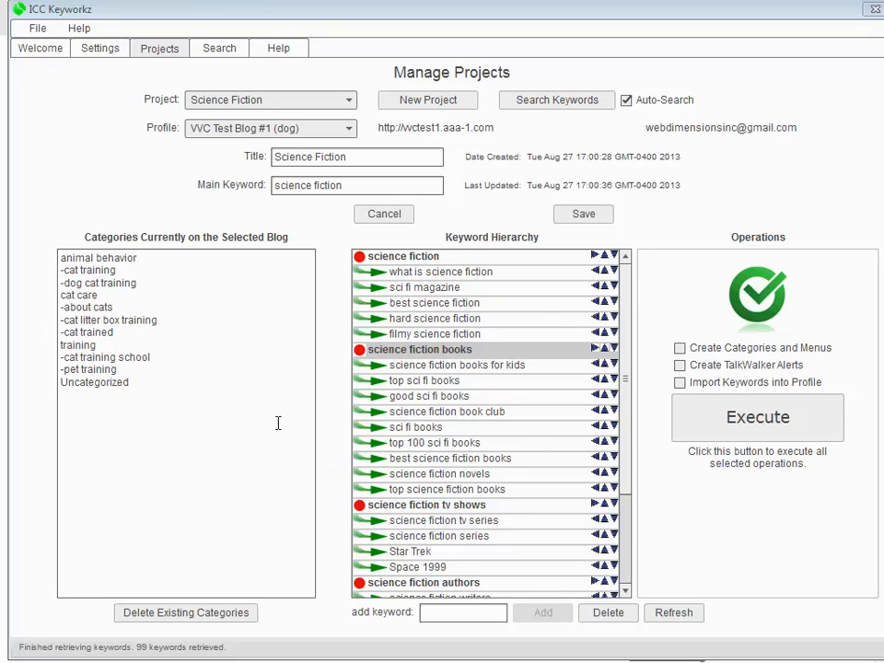
pyautogui.click(674, 613)
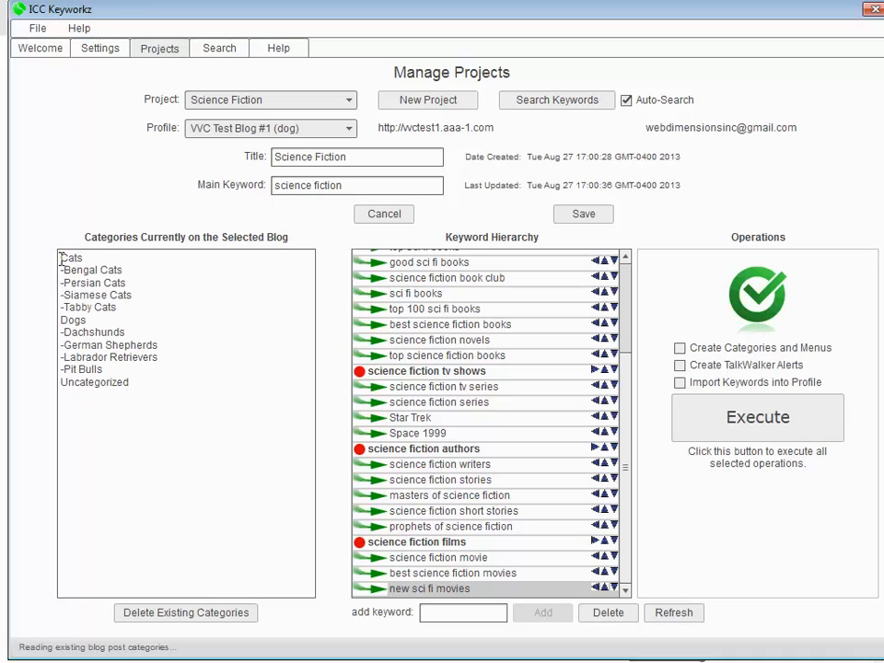
pyautogui.moveTo(61, 258); pyautogui.dragTo(152, 399)
pyautogui.click(154, 383)
# Delete all existing categories from the selected blog, opening the WordPress post categories list before confirming the deletion in ICC Keyworkz
pyautogui.click(168, 615)
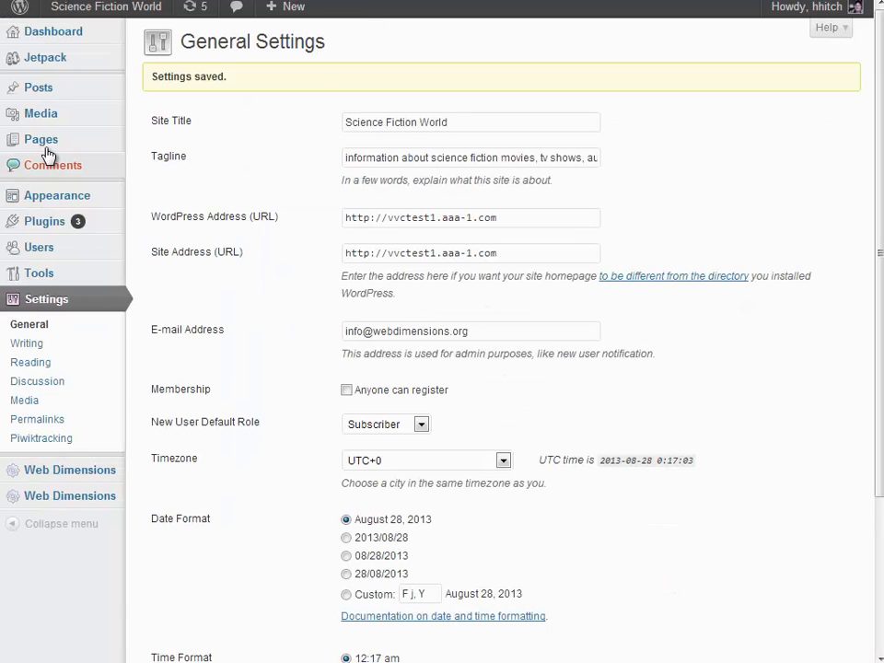
pyautogui.moveTo(46, 146)
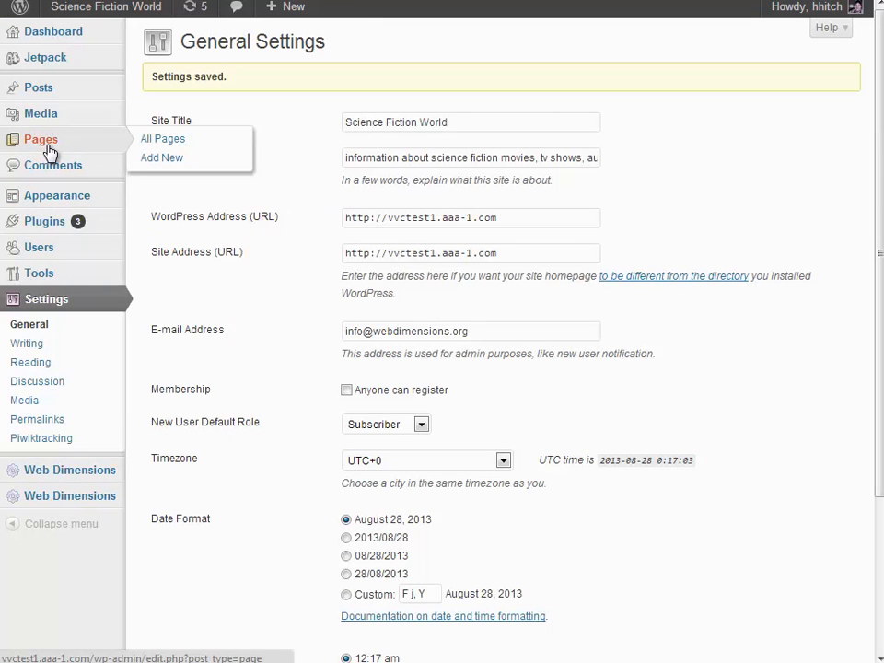
pyautogui.moveTo(69, 86)
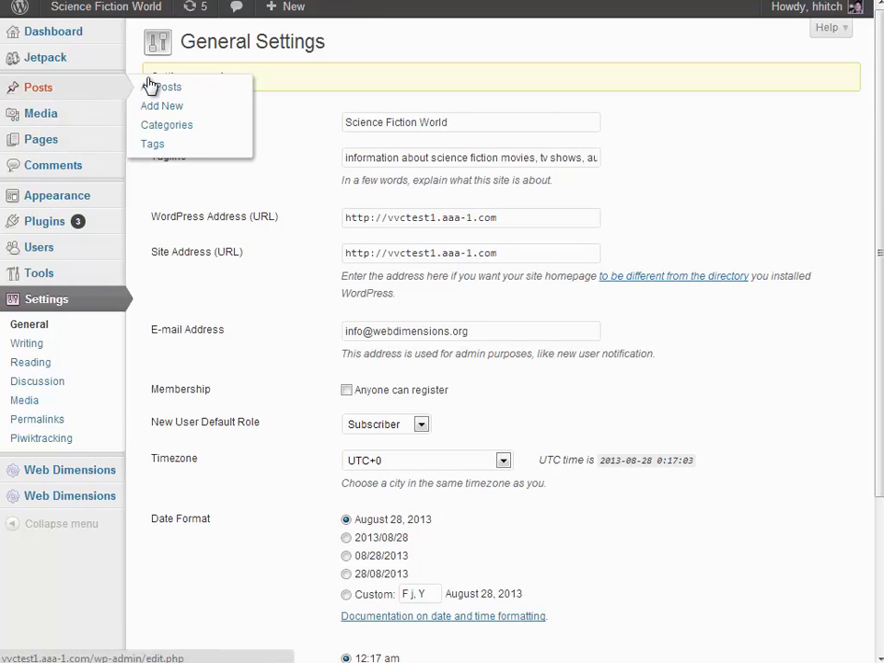
pyautogui.click(175, 133)
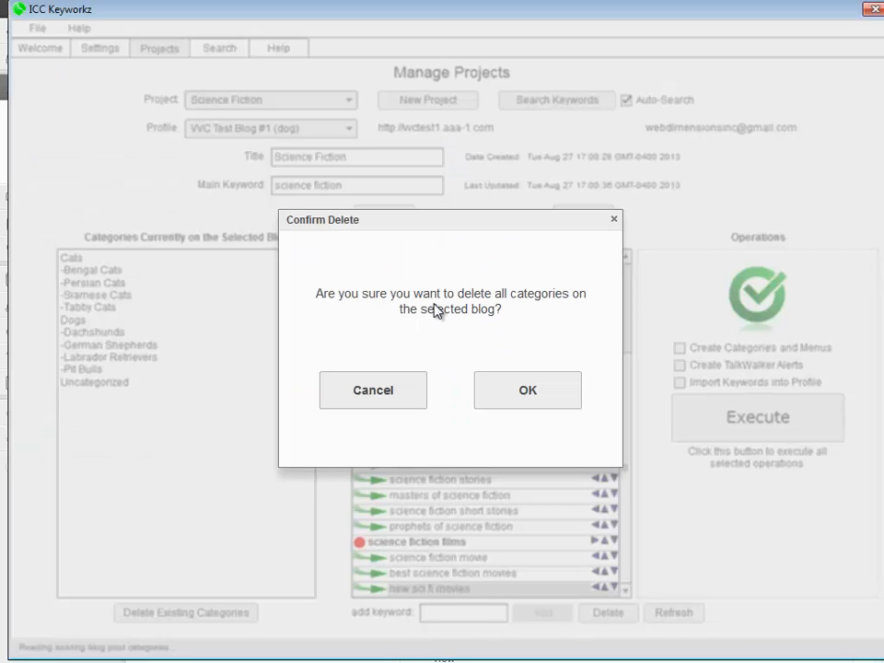
pyautogui.click(526, 392)
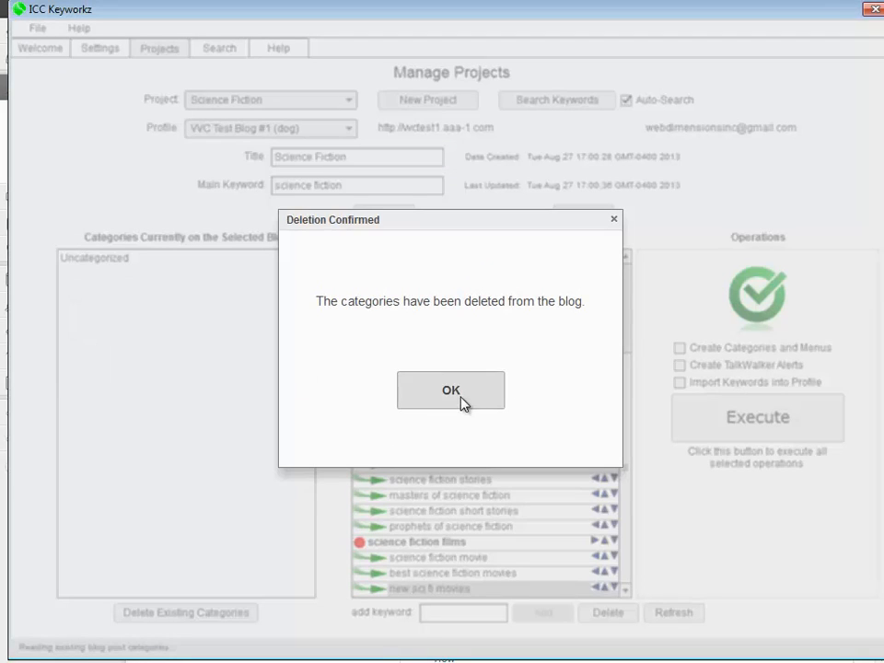
pyautogui.click(454, 395)
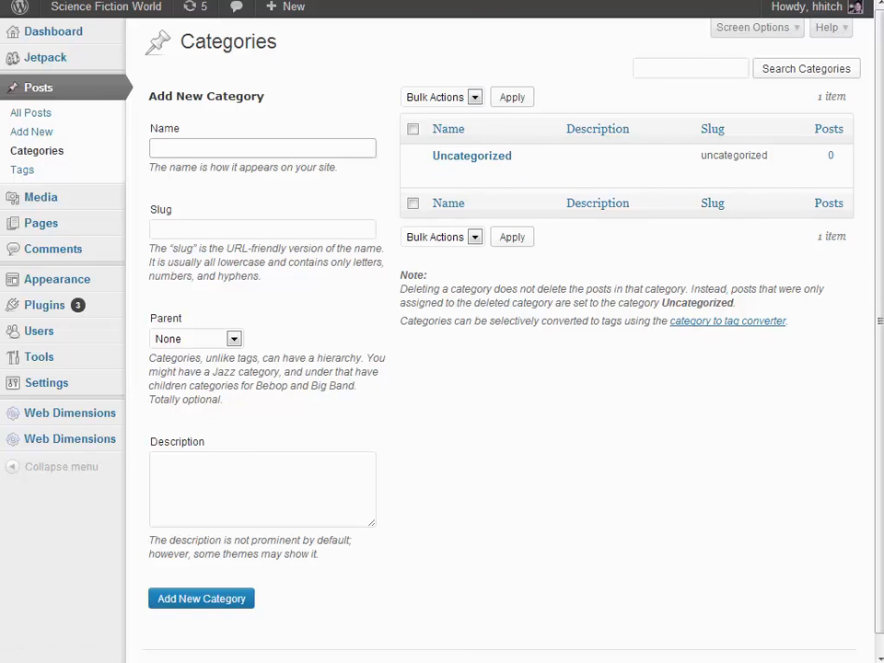
# View the Science Fiction World front page and reload it to check the navigation menu
pyautogui.hotkey('ctrl', 'Tab')
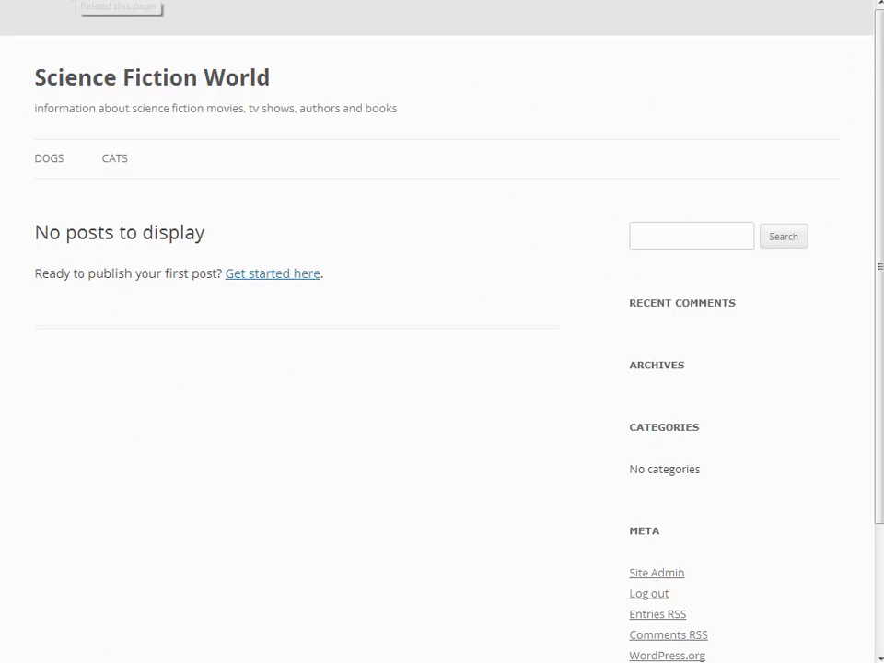
pyautogui.click(74, 1)
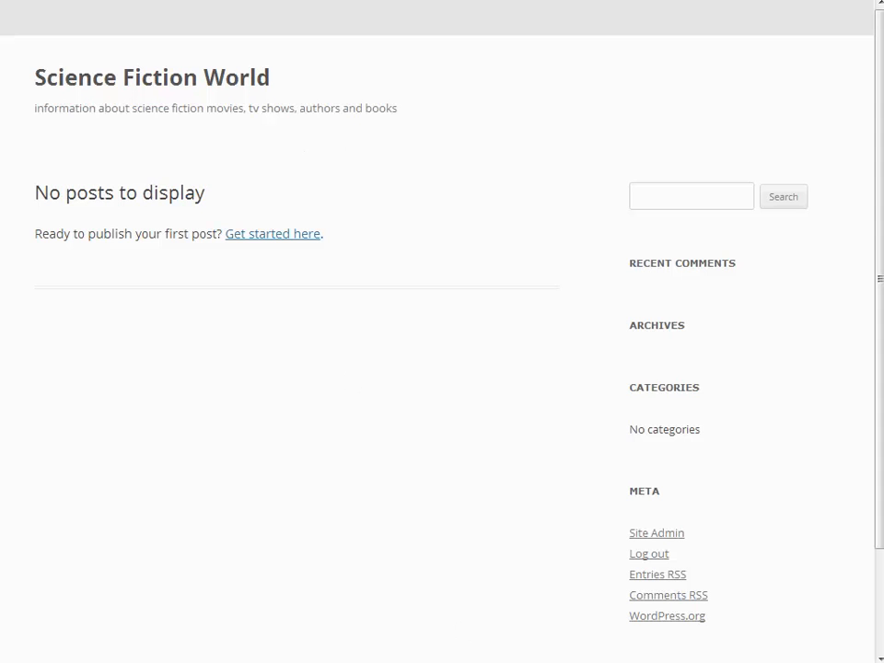
# Switch to ICC Keyworkz, review the science fiction keyword hierarchy and execute only the Create Categories and Menus operation, confirming it
pyautogui.hotkey('alt', 'Tab')
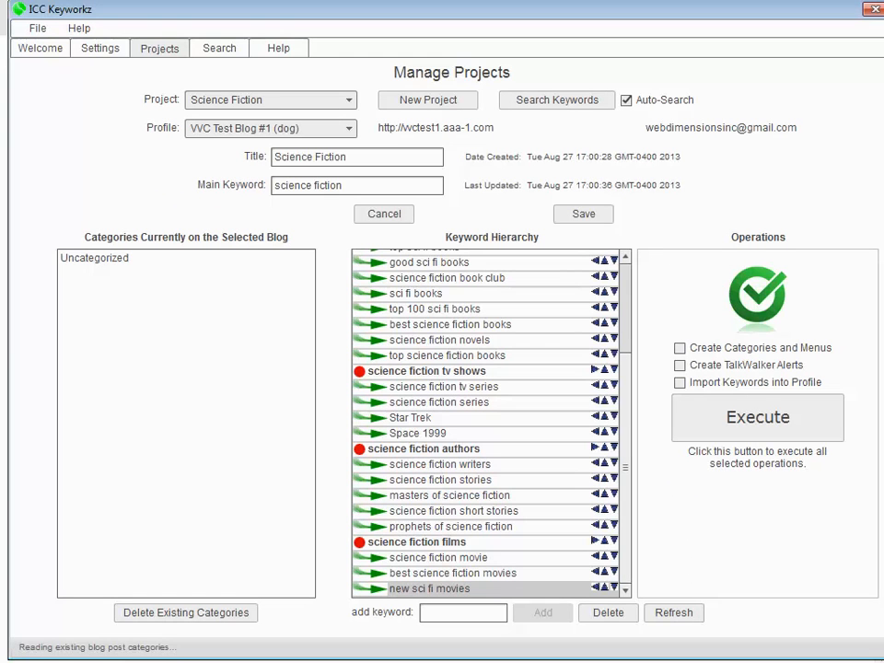
pyautogui.moveTo(622, 402); pyautogui.dragTo(626, 295)
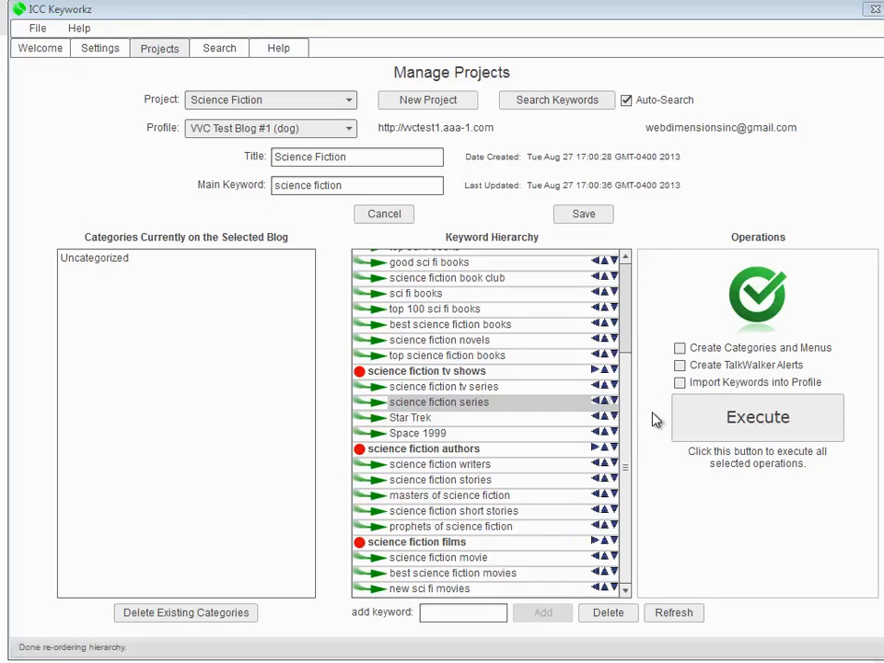
pyautogui.moveTo(628, 424); pyautogui.dragTo(623, 309)
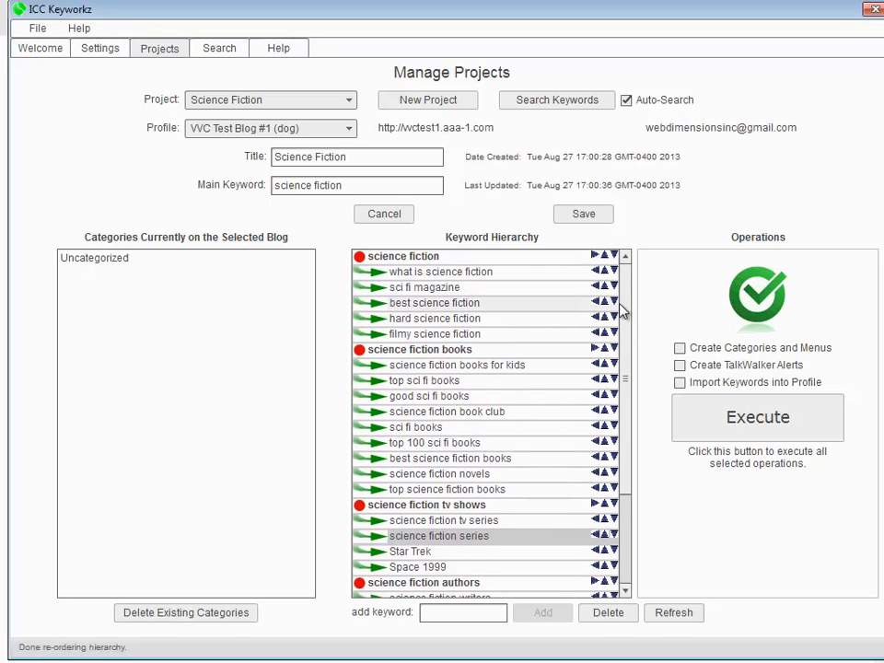
pyautogui.click(434, 256)
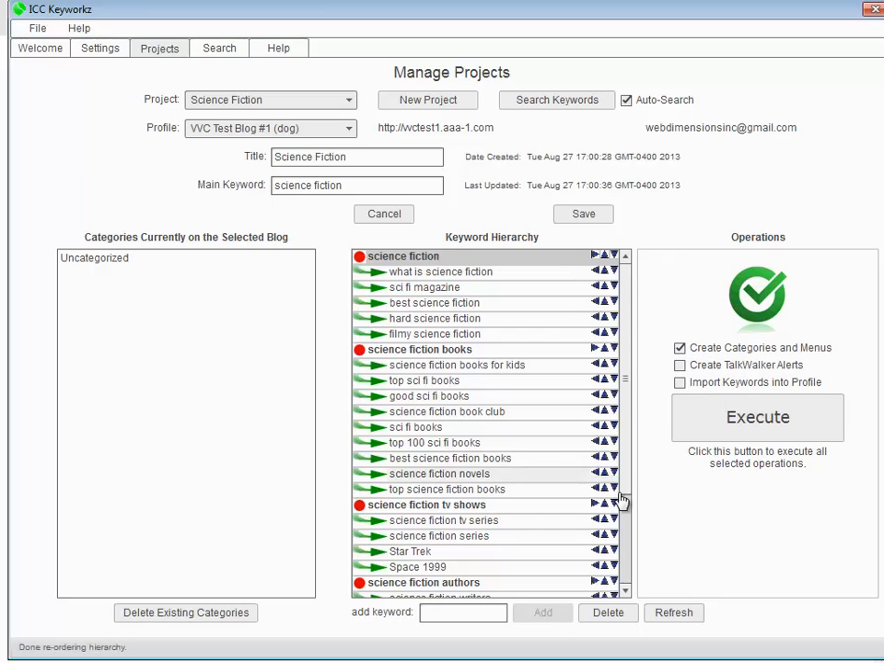
pyautogui.click(757, 419)
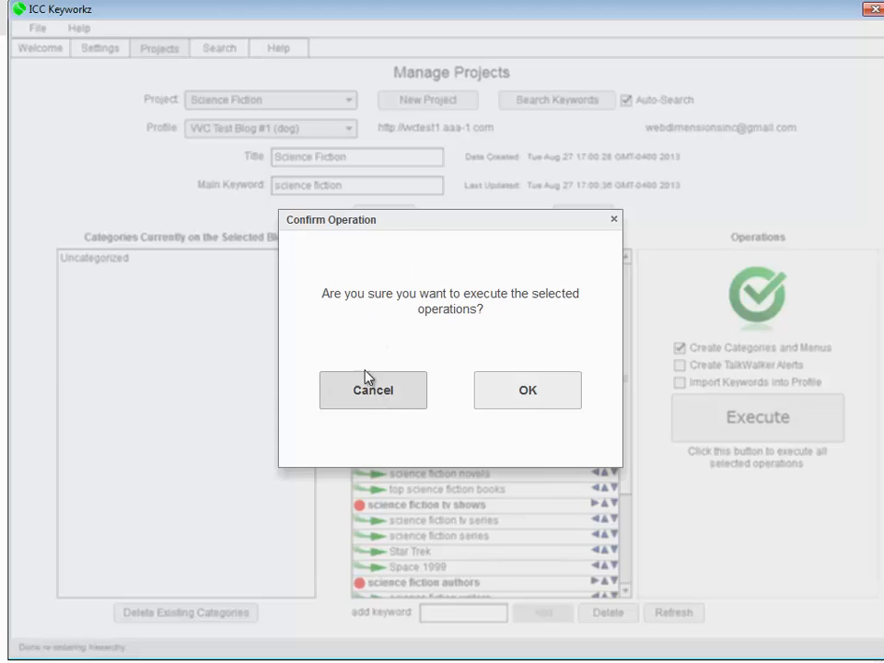
pyautogui.click(522, 390)
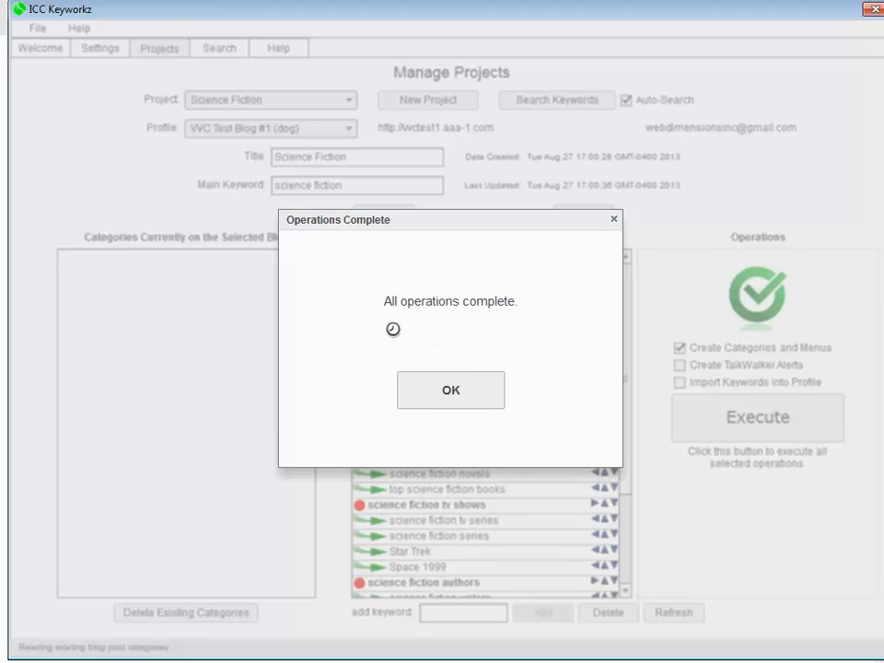
pyautogui.click(452, 392)
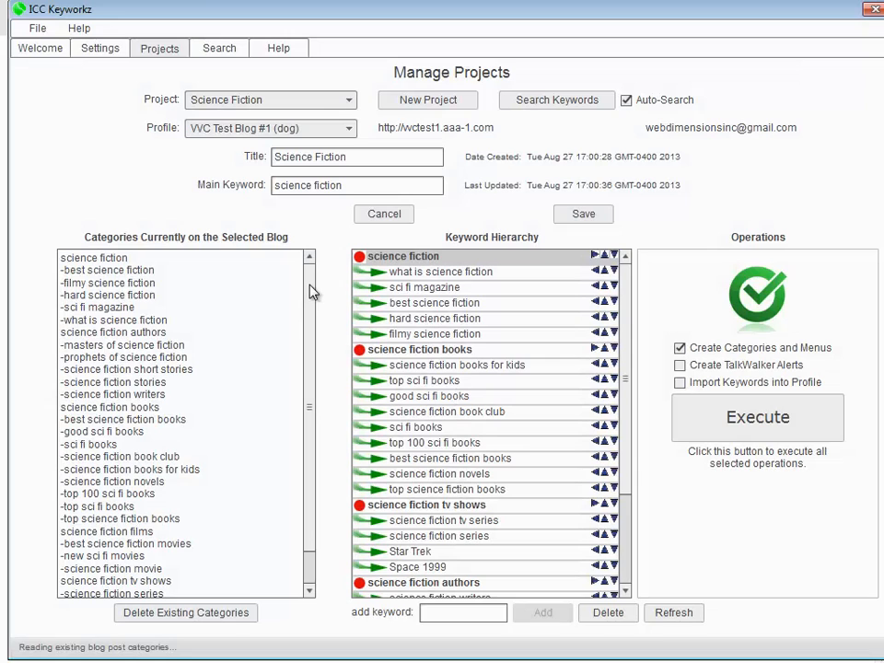
# Look through the blog's category list in ICC Keyworkz, reload the WordPress categories page and examine its parent and child categories
pyautogui.moveTo(309, 293)
pyautogui.mouseDown()
pyautogui.moveTo(310, 369)
pyautogui.moveTo(306, 287)
pyautogui.mouseUp()
pyautogui.moveTo(309, 351)
pyautogui.mouseDown()
pyautogui.moveTo(327, 470)
pyautogui.moveTo(312, 342)
pyautogui.mouseUp()
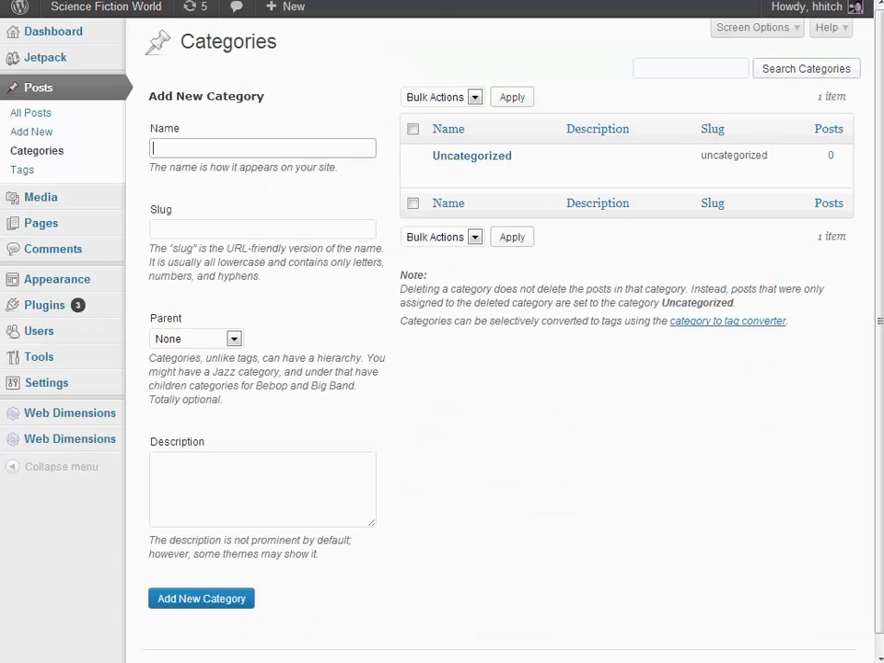
pyautogui.click(60, 0)
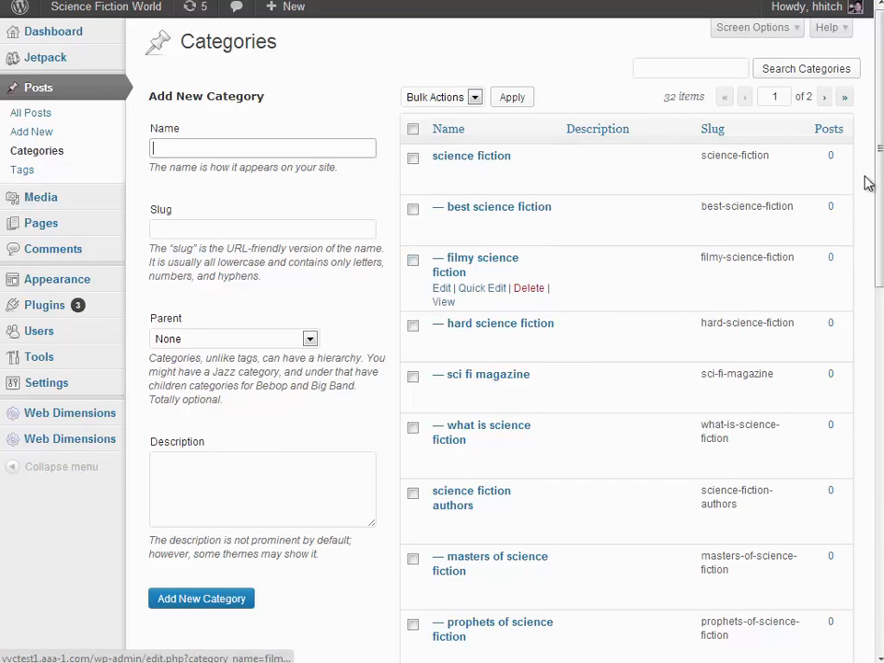
pyautogui.scroll(-7, 881, 81)
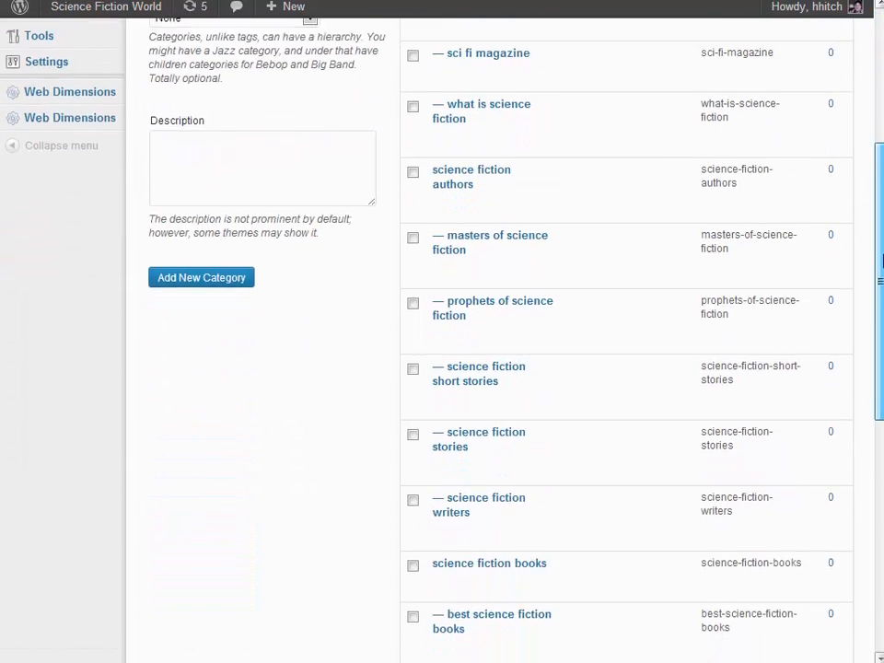
pyautogui.scroll(-2, 627, 341)
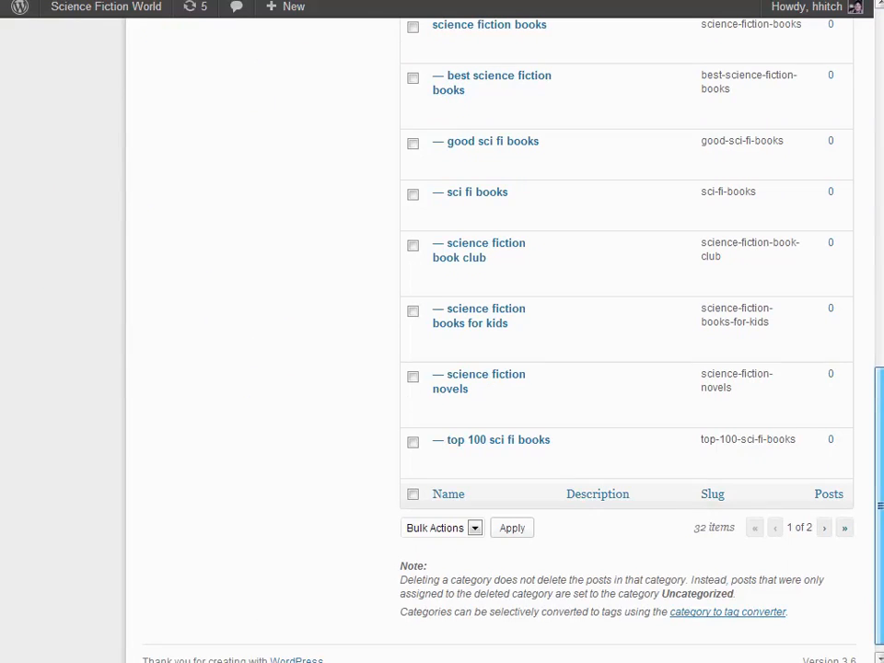
pyautogui.moveTo(882, 442); pyautogui.dragTo(881, 106)
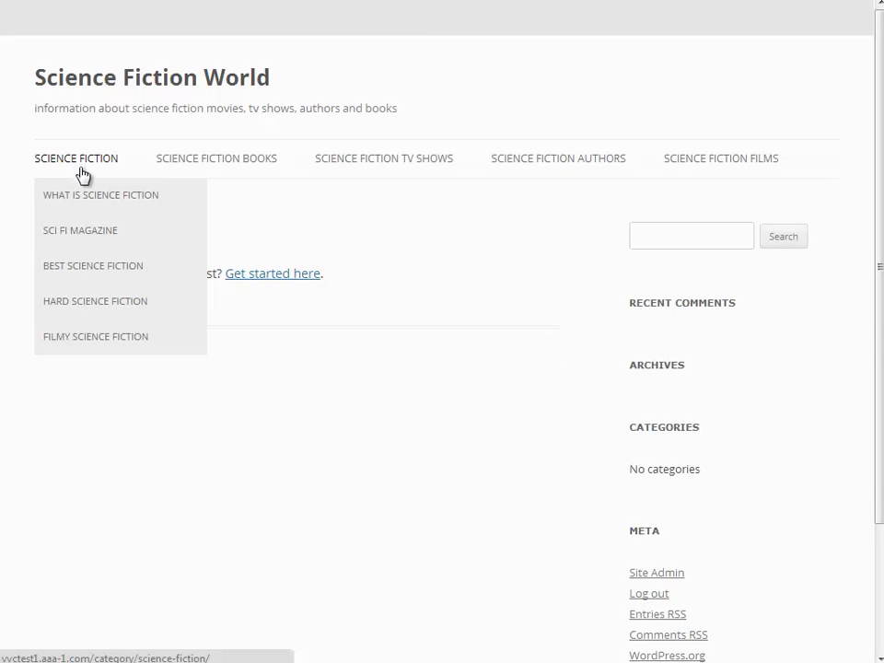
# Examine the child categories under each parent item in the Science Fiction World navigation menu
pyautogui.moveTo(199, 164)
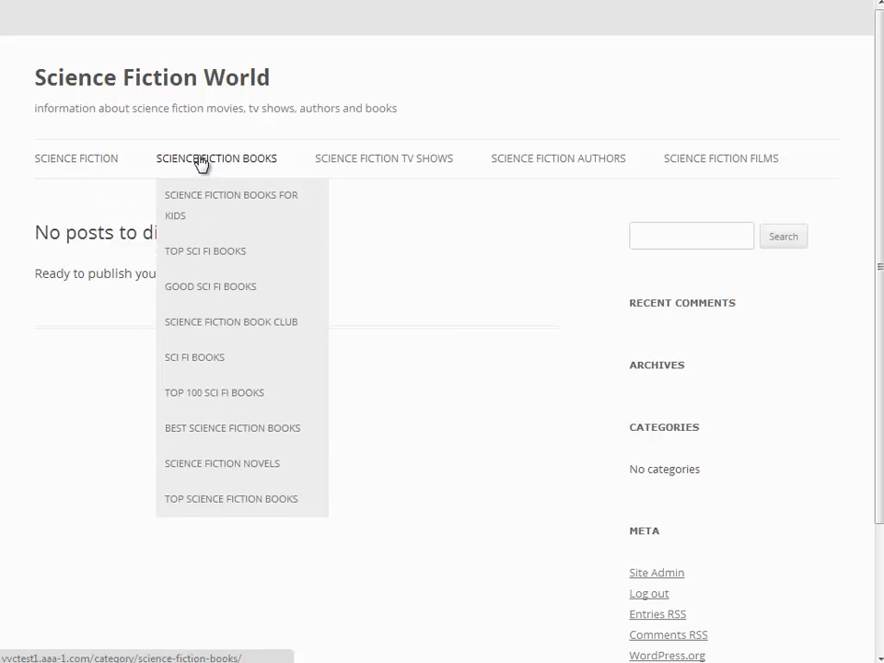
pyautogui.moveTo(383, 166)
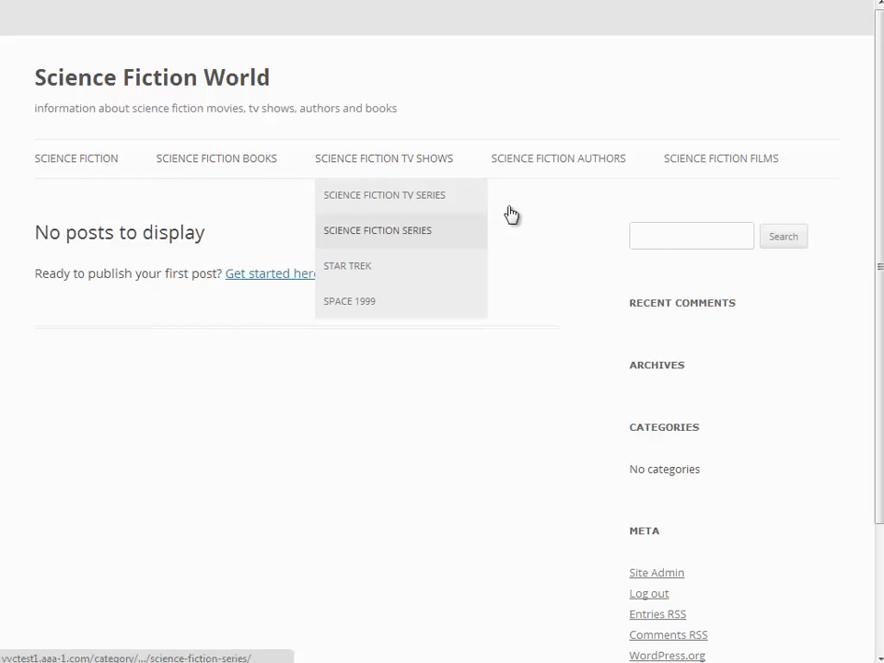
pyautogui.moveTo(569, 163)
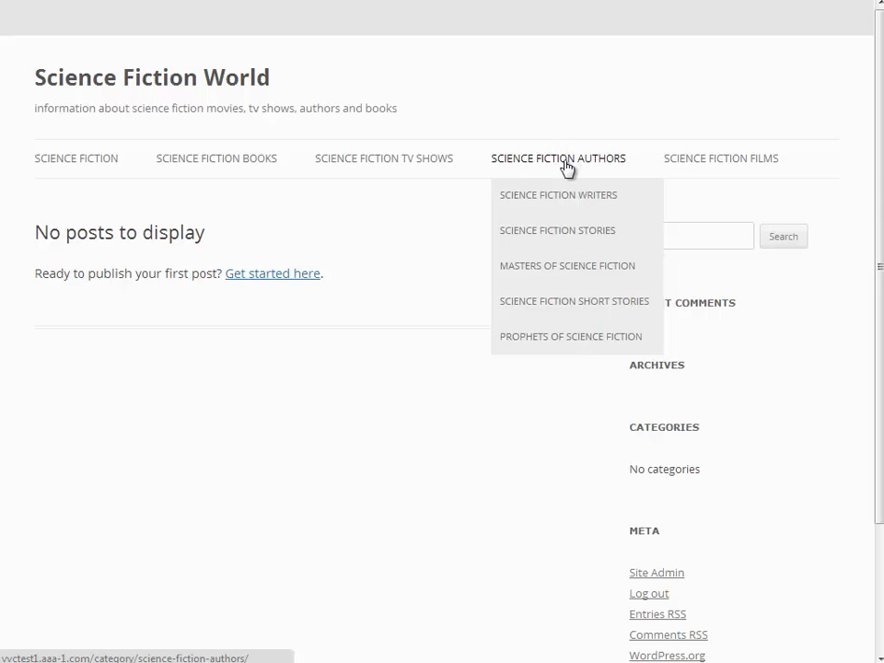
pyautogui.moveTo(696, 169)
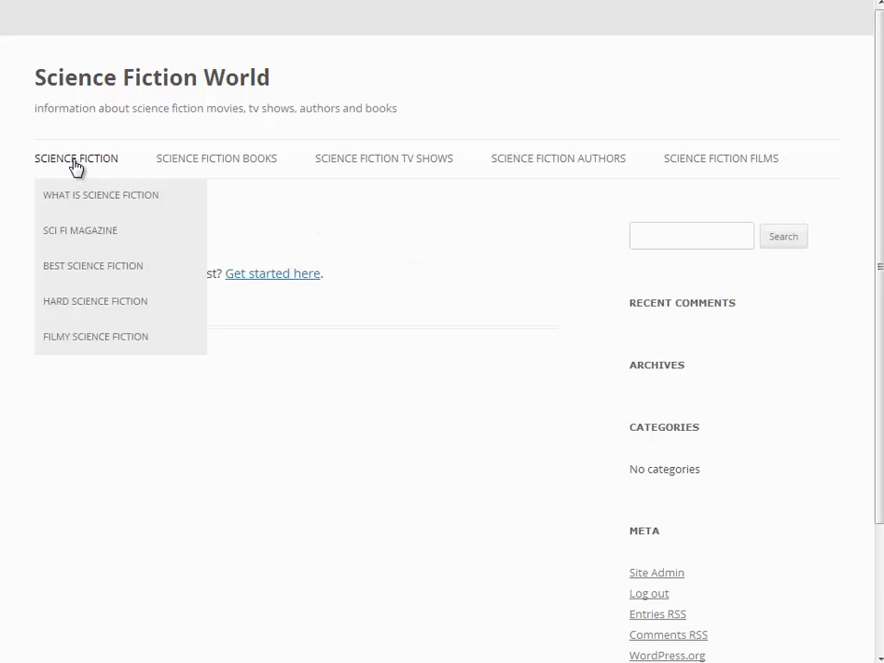
pyautogui.moveTo(318, 162)
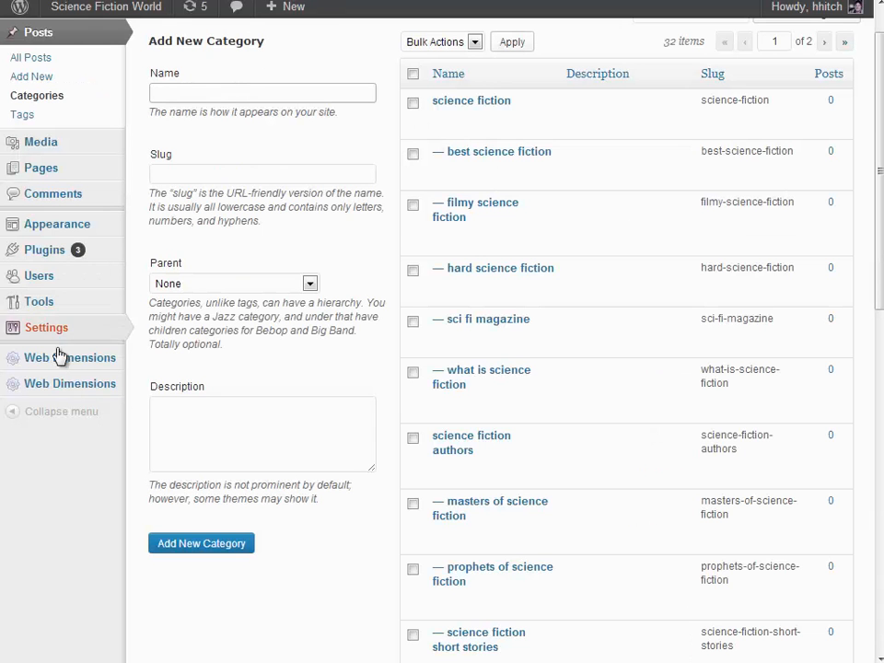
# Open the SiloFactory plugin page in the WordPress admin and review its instructions and keyword structure form
pyautogui.moveTo(59, 369)
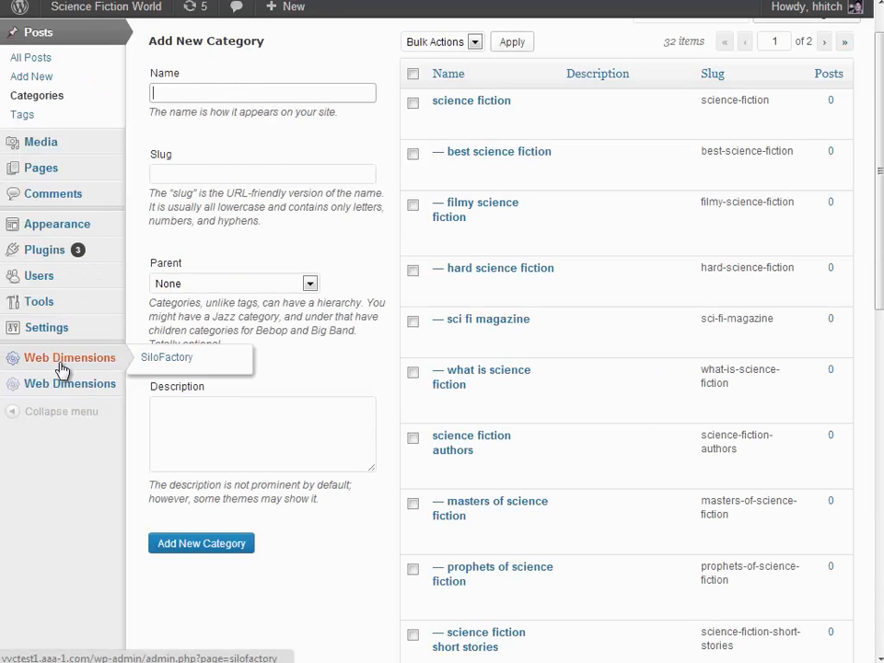
pyautogui.click(179, 359)
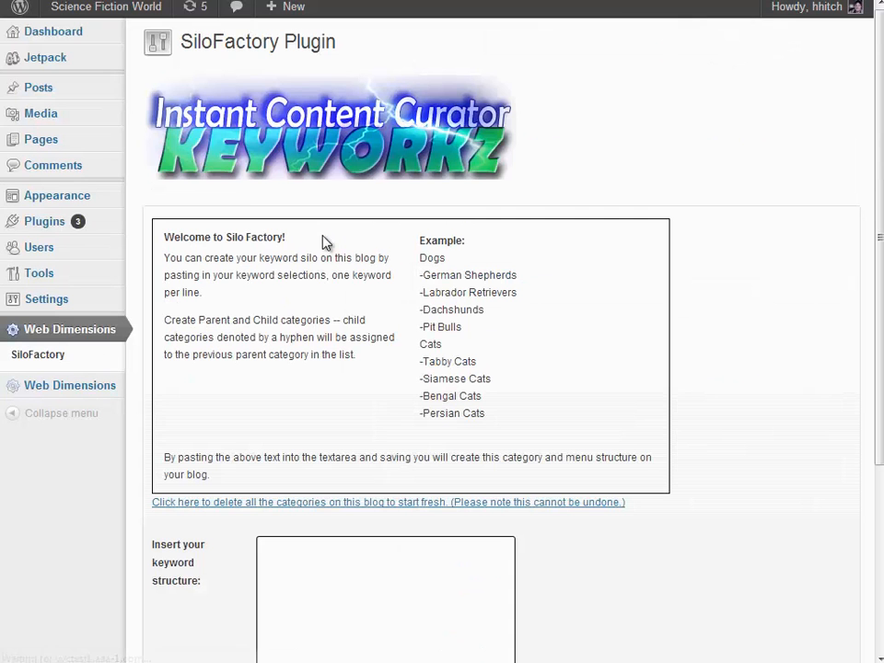
pyautogui.scroll(-5, 862, 367)
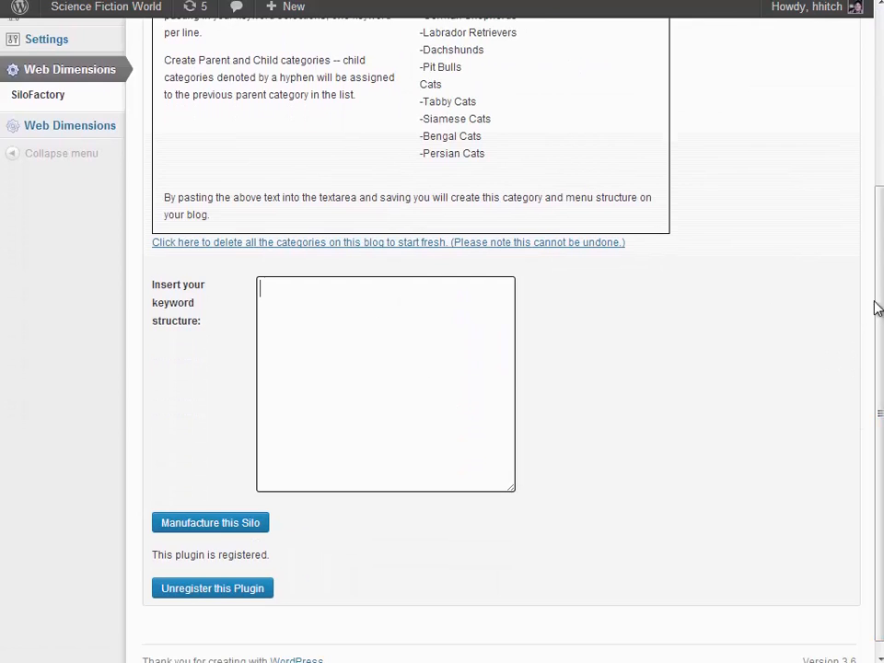
pyautogui.moveTo(876, 306); pyautogui.dragTo(875, 152)
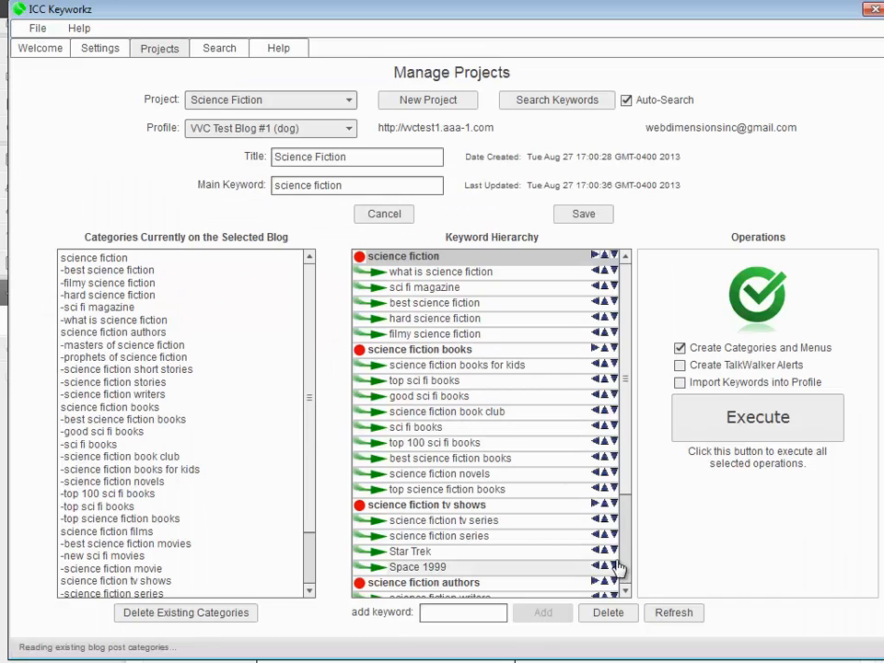
# Switch to ICC Keyworkz and look through the Science Fiction project's keyword hierarchy
pyautogui.scroll(-3, 624, 437)
pyautogui.scroll(3, 624, 438)
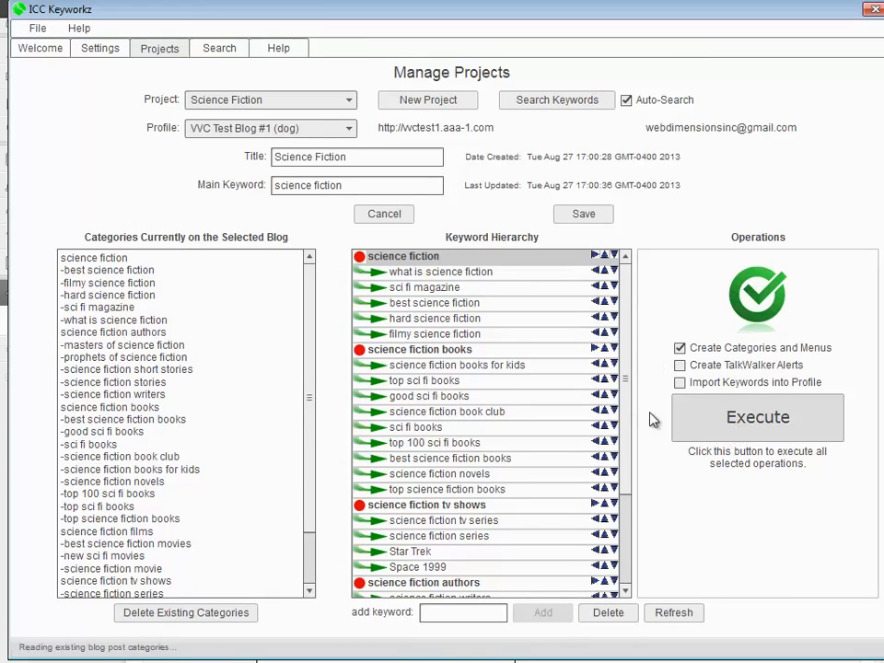
pyautogui.scroll(-1, 628, 366)
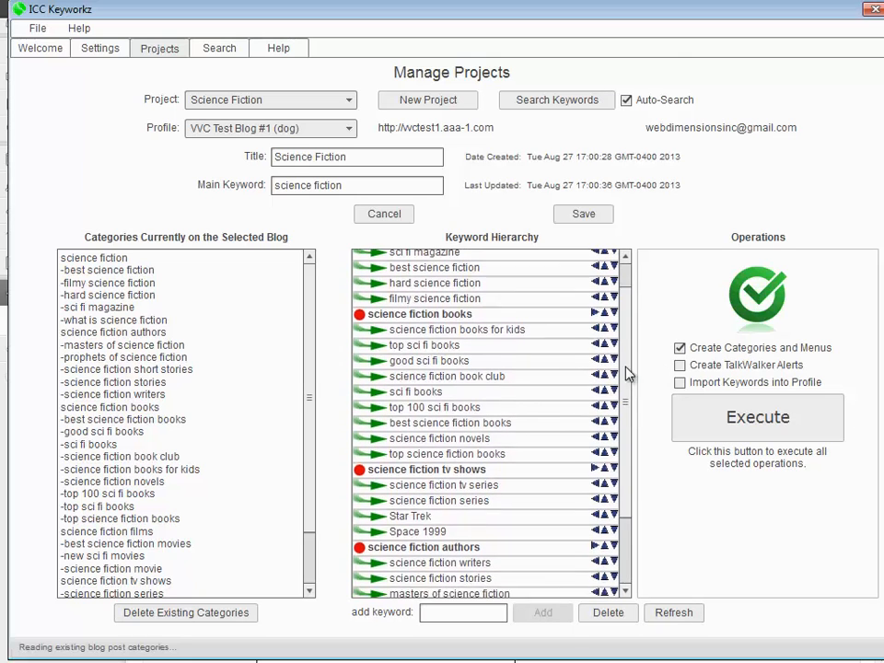
pyautogui.scroll(1, 627, 354)
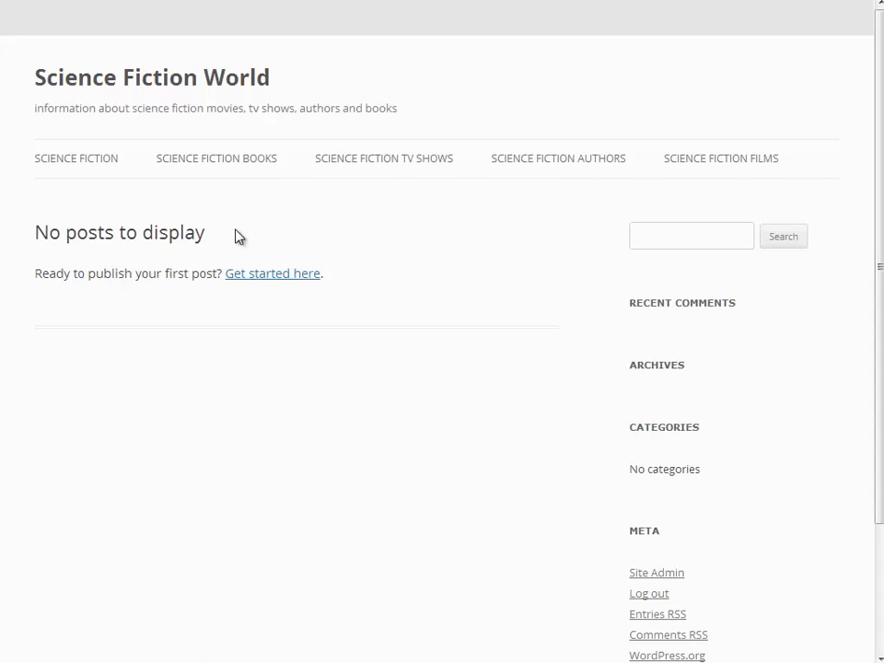
# Return to the Science Fiction World front page and inspect its post area and the Science Fiction submenu
pyautogui.moveTo(206, 233); pyautogui.dragTo(86, 205)
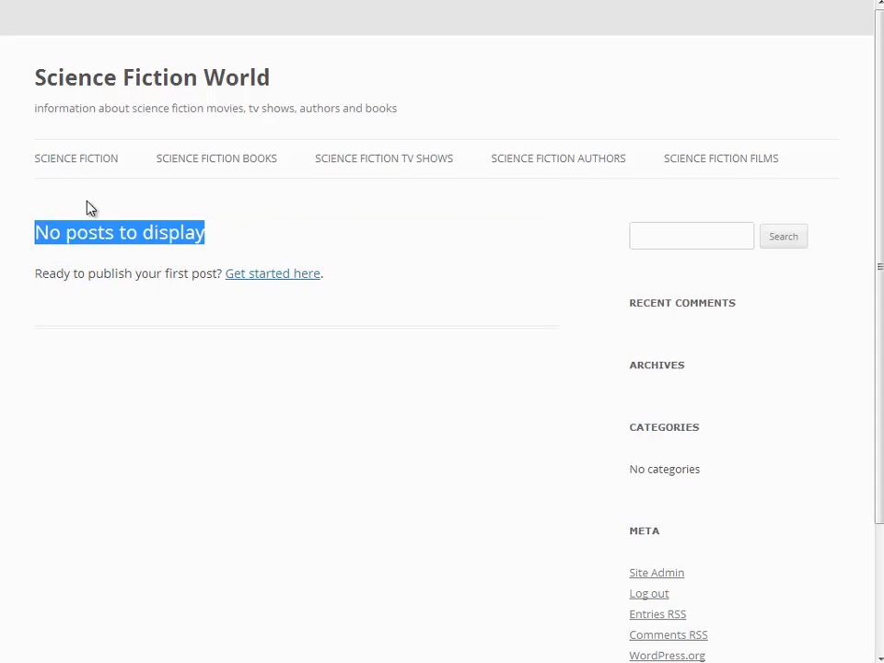
pyautogui.click(142, 230)
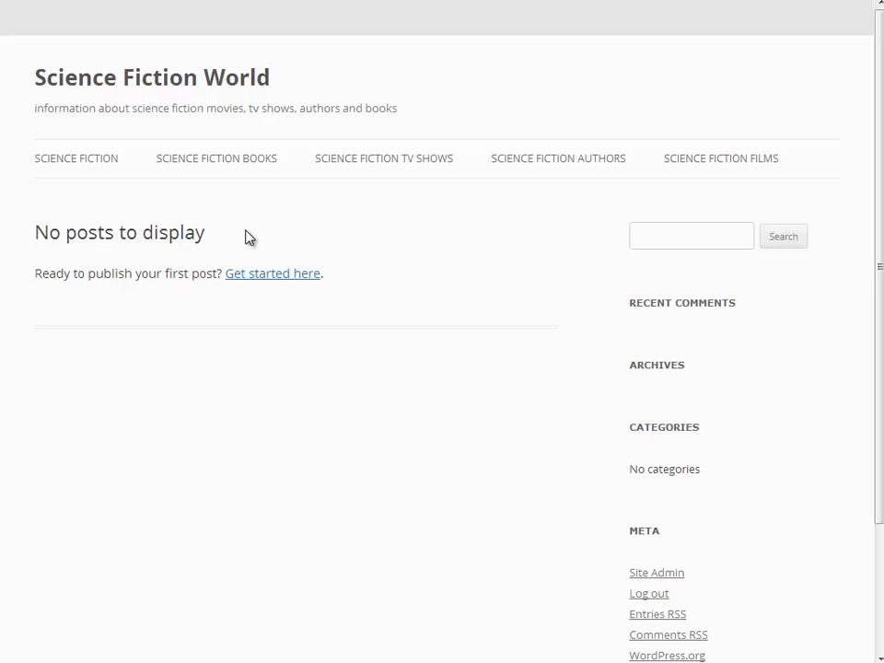
pyautogui.moveTo(877, 200); pyautogui.dragTo(874, 227)
pyautogui.moveTo(81, 123)
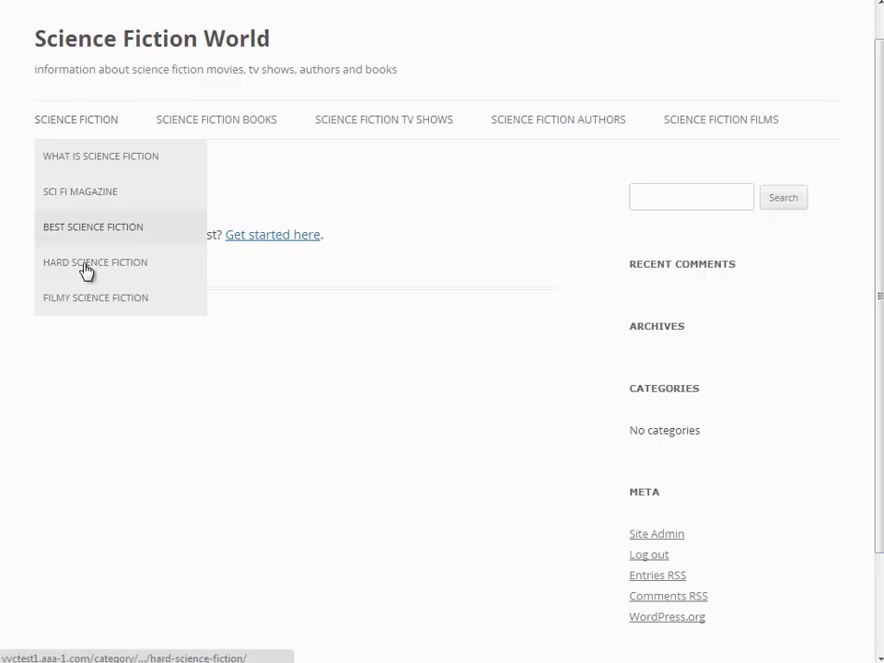